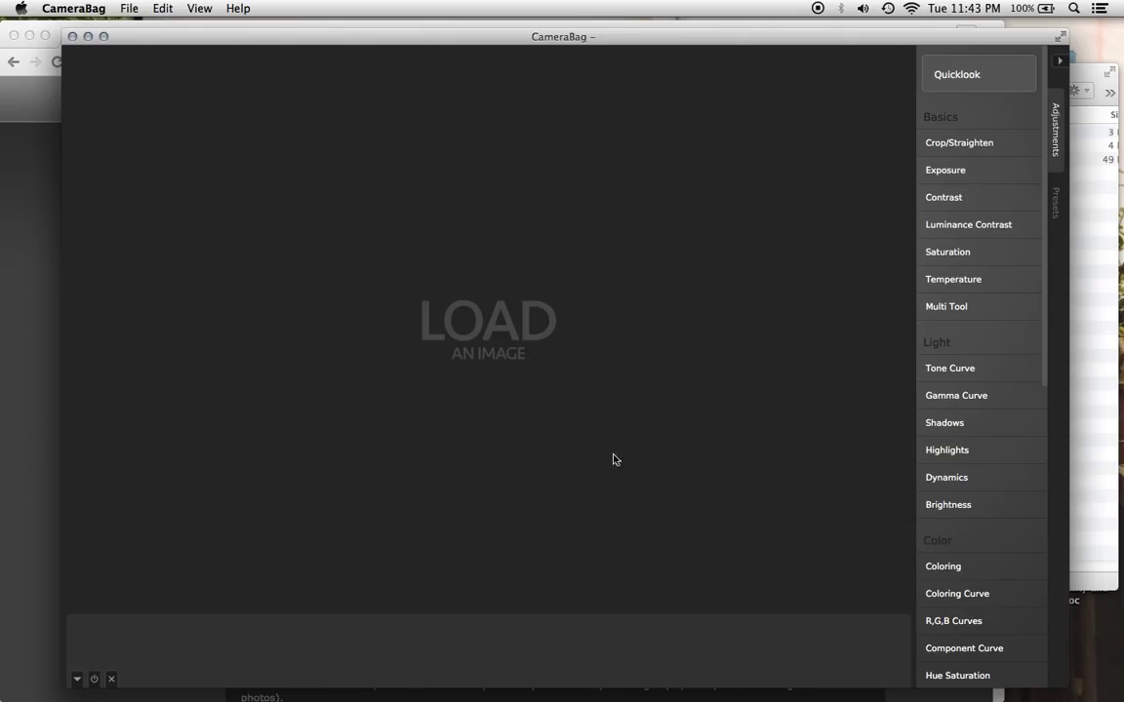
# Step: Switch the side panel to Presets and browse the B+W Essentials and Color Essentials defaults
pyautogui.click(1059, 203)
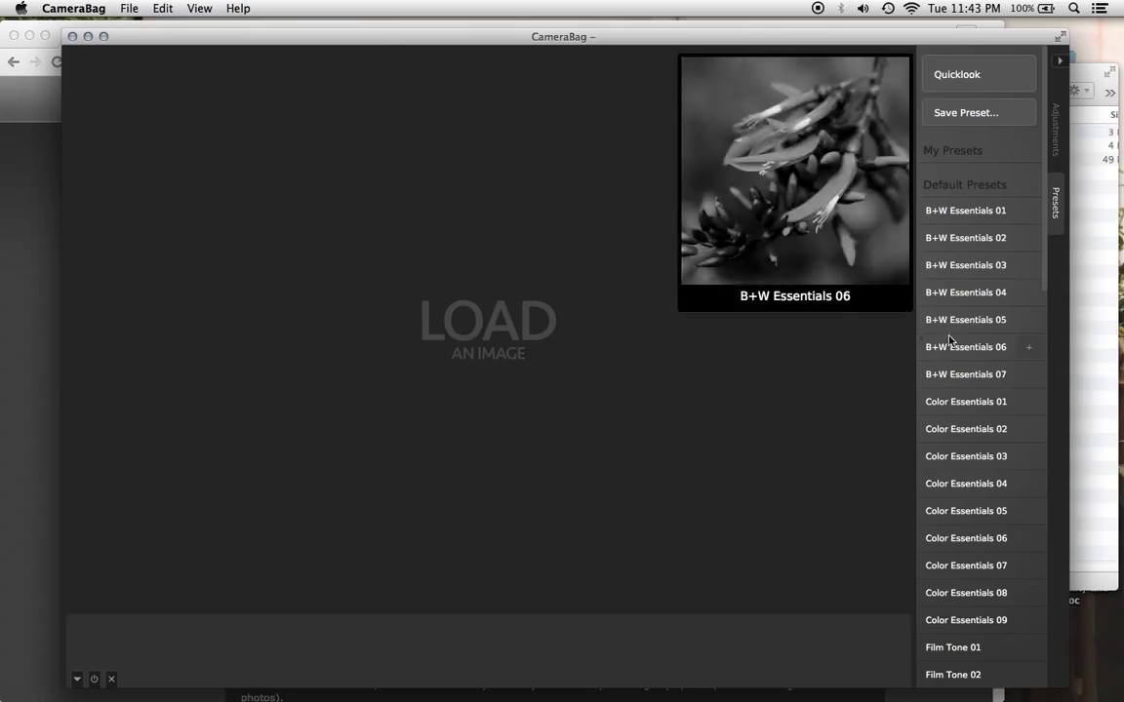
pyautogui.scroll(-5, 1024, 343)
pyautogui.scroll(5, 955, 357)
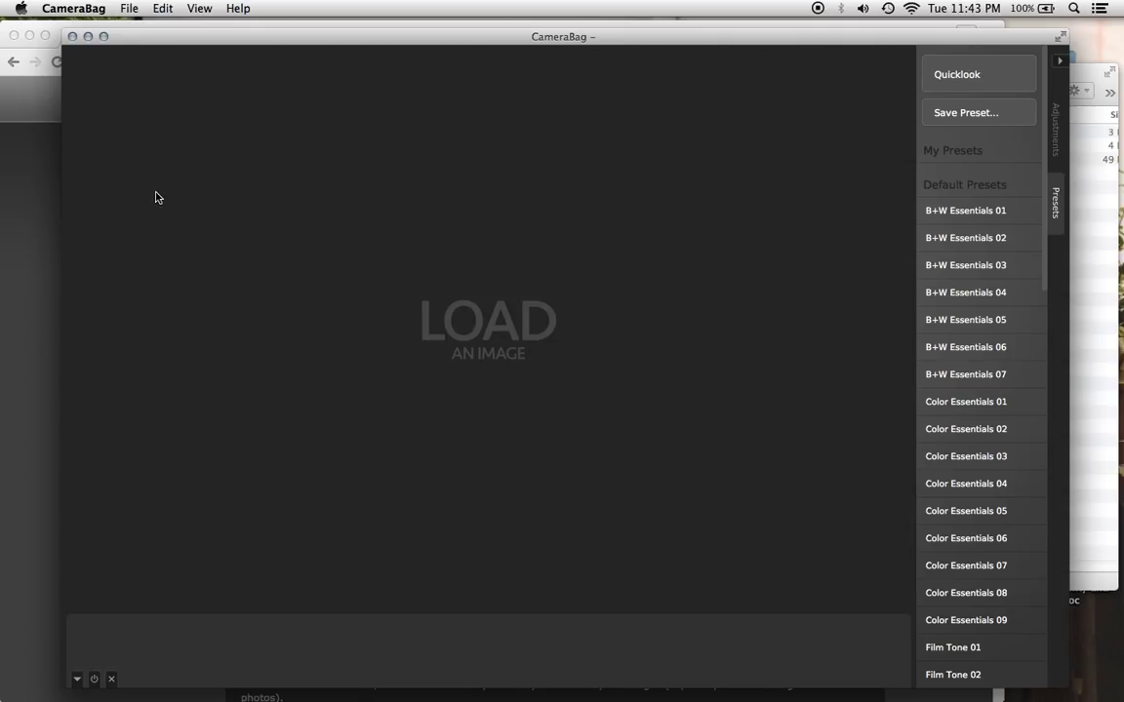
# Step: Download the CameraBag v2.6 Borders style pack from the Nevercenter downloads page as Borders (1).zip
pyautogui.click(30, 298)
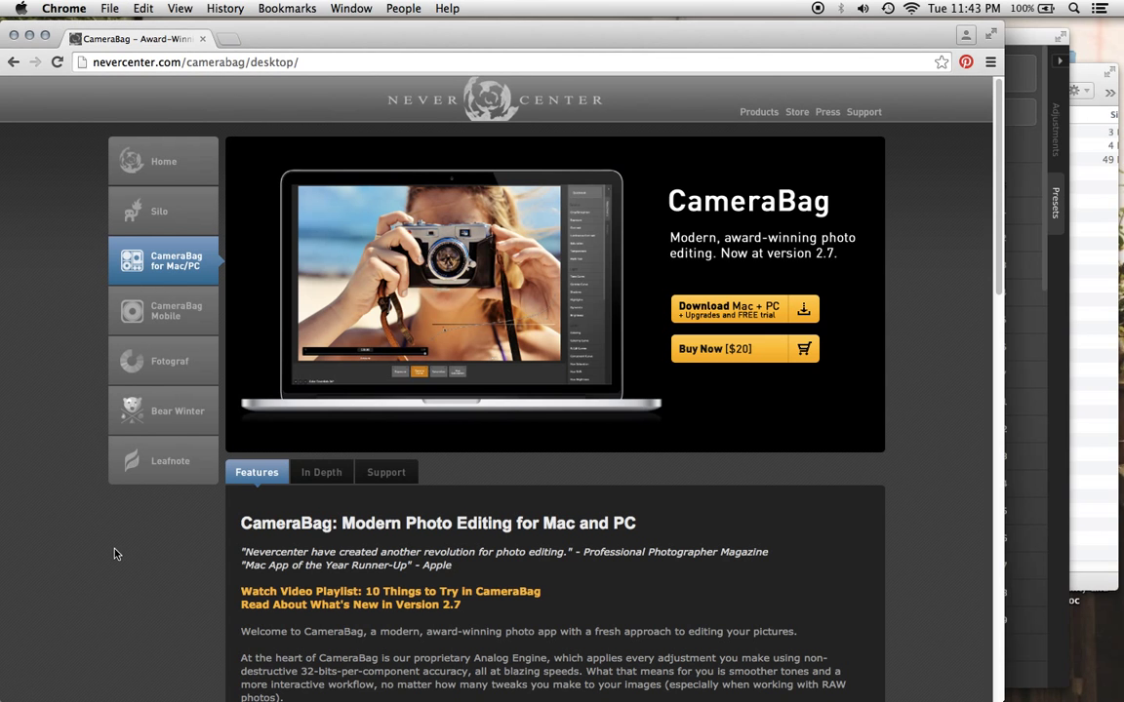
pyautogui.click(734, 317)
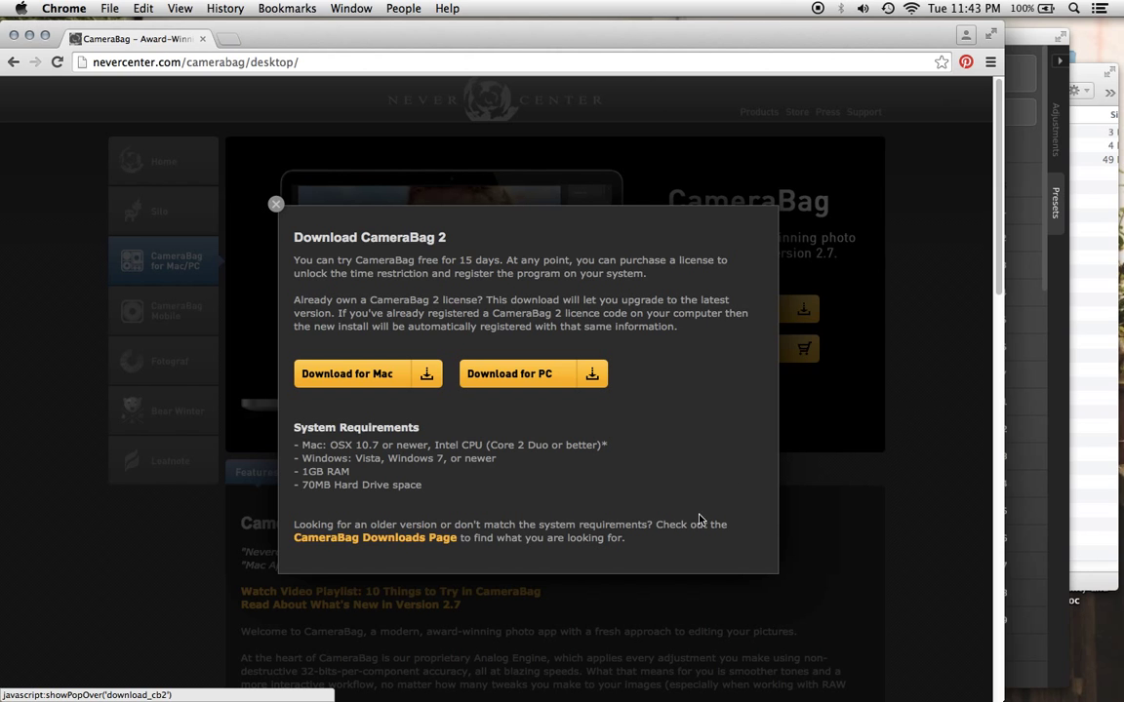
pyautogui.click(408, 542)
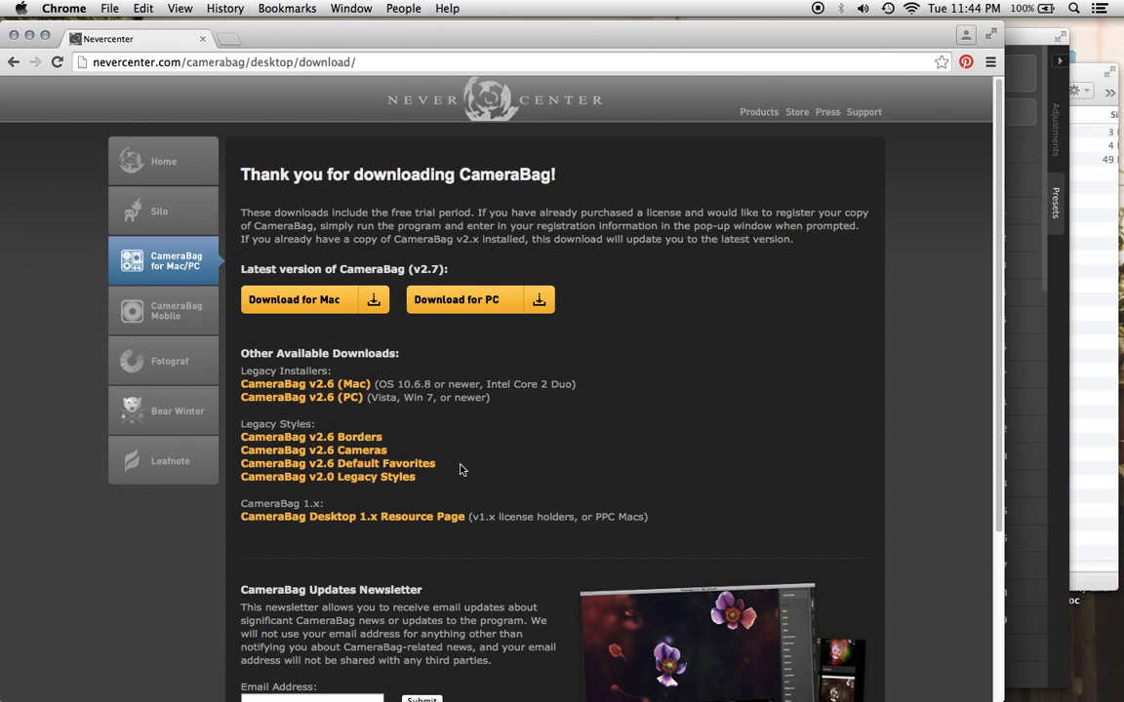
pyautogui.click(366, 440)
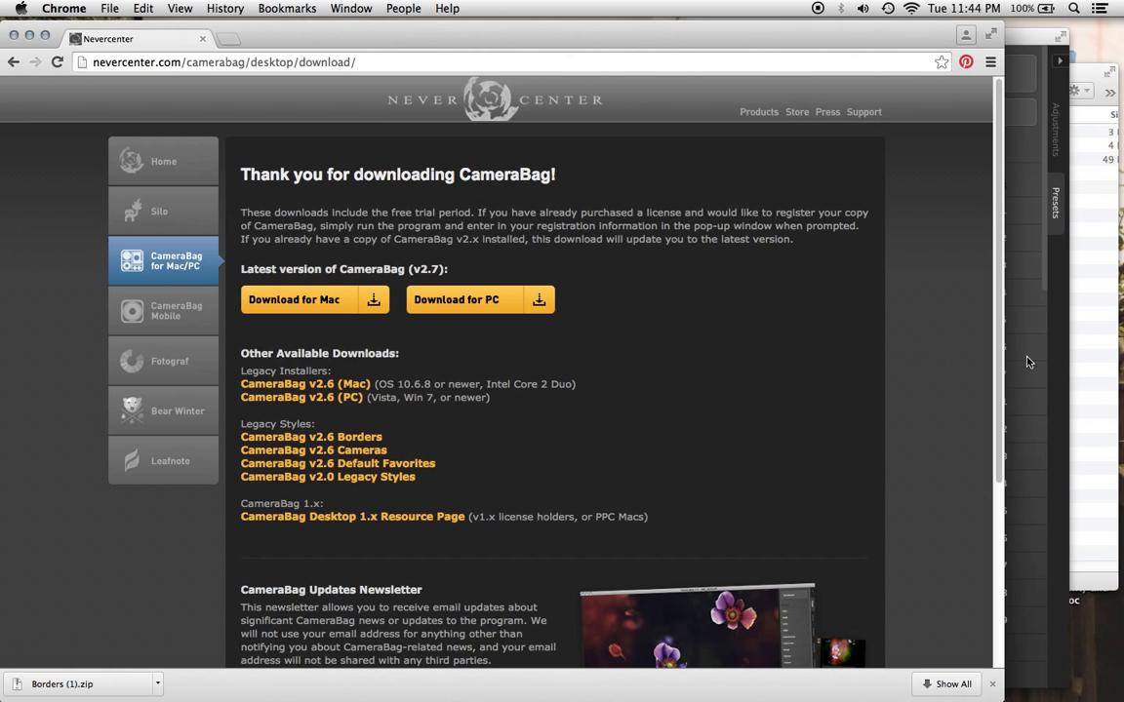
# Step: Unzip Borders.zip, Cameras.zip and Legacy_Styles_v2.6.zip in Downloads, checking the Borders folder's contents
pyautogui.click(1005, 320)
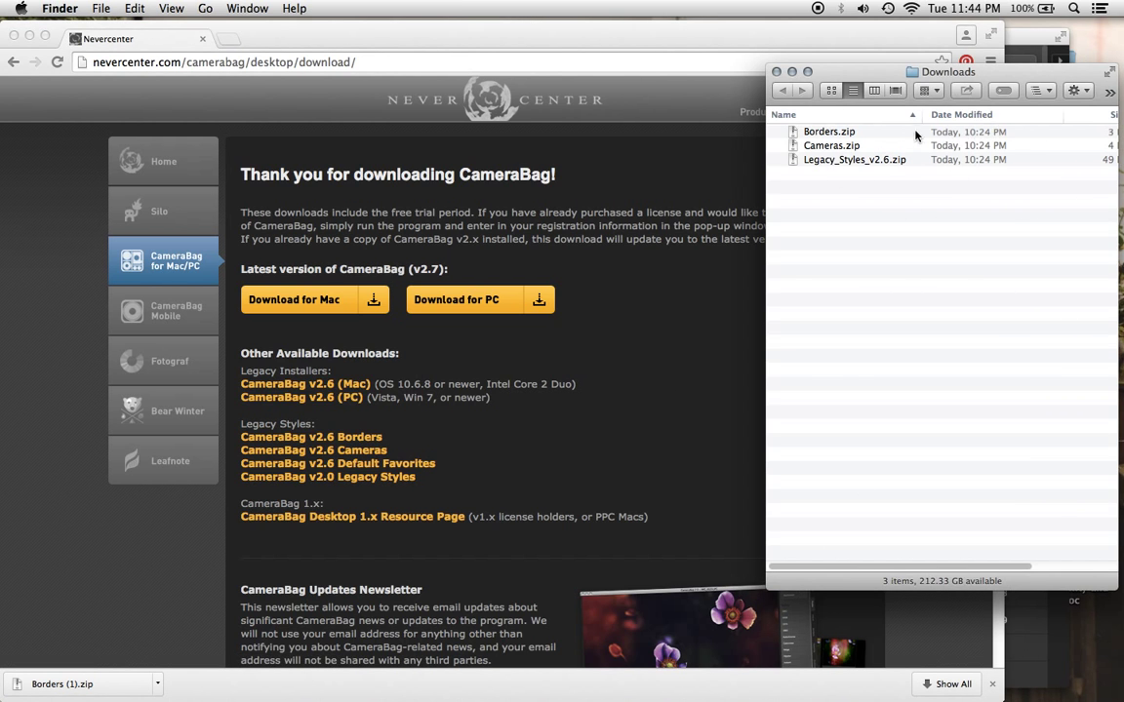
pyautogui.click(835, 133)
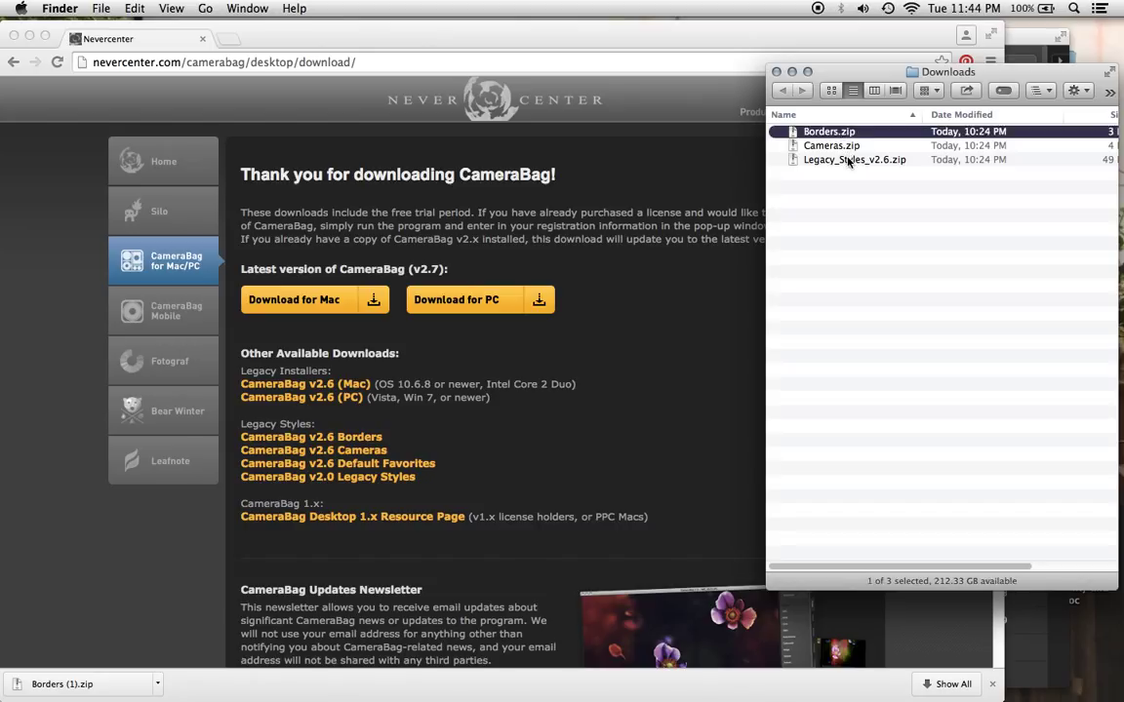
pyautogui.keyDown('shift'); pyautogui.click(849, 160); pyautogui.keyUp('shift')
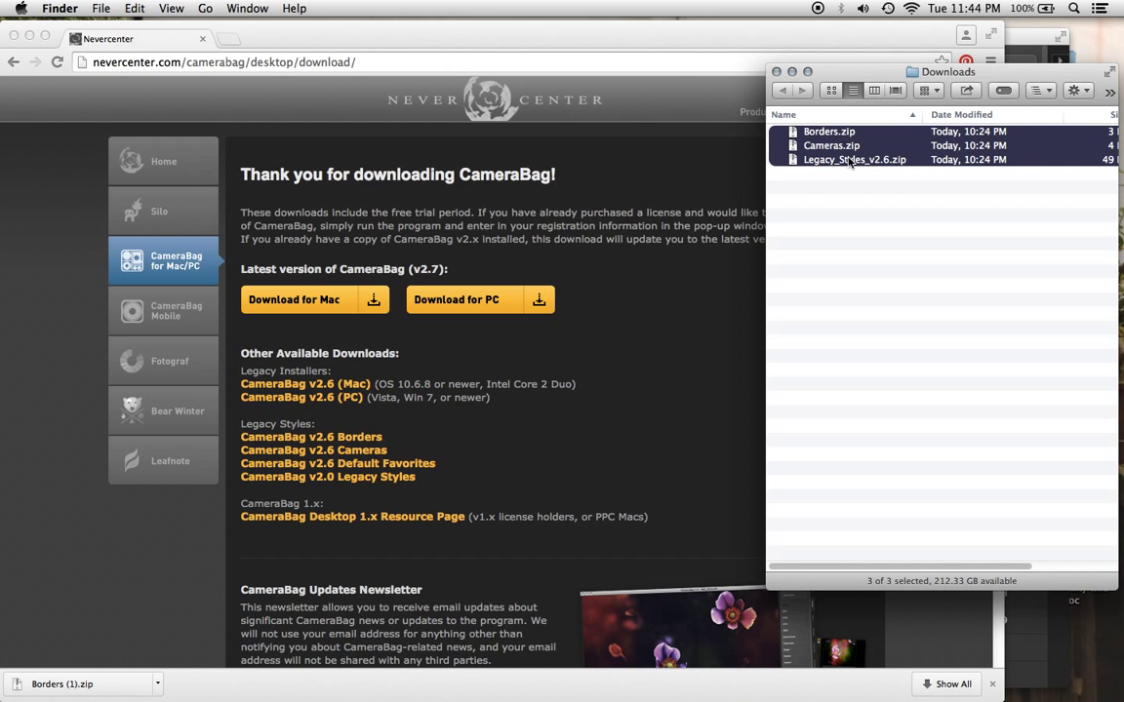
pyautogui.doubleClick(848, 160)
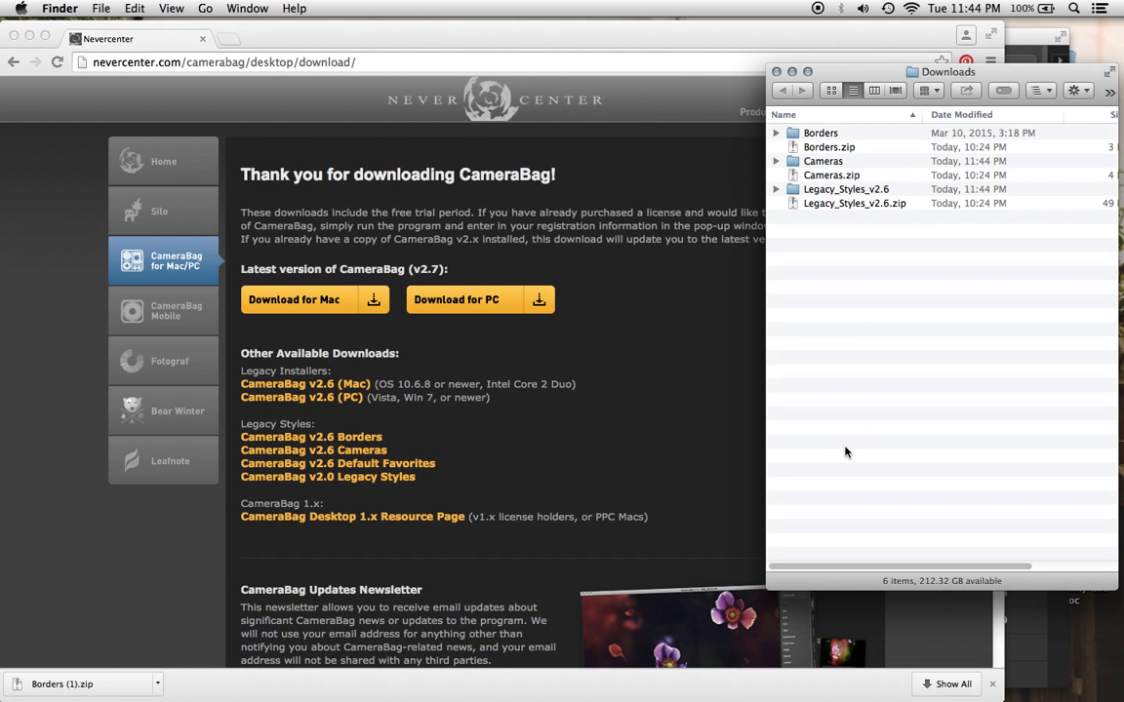
pyautogui.doubleClick(793, 132)
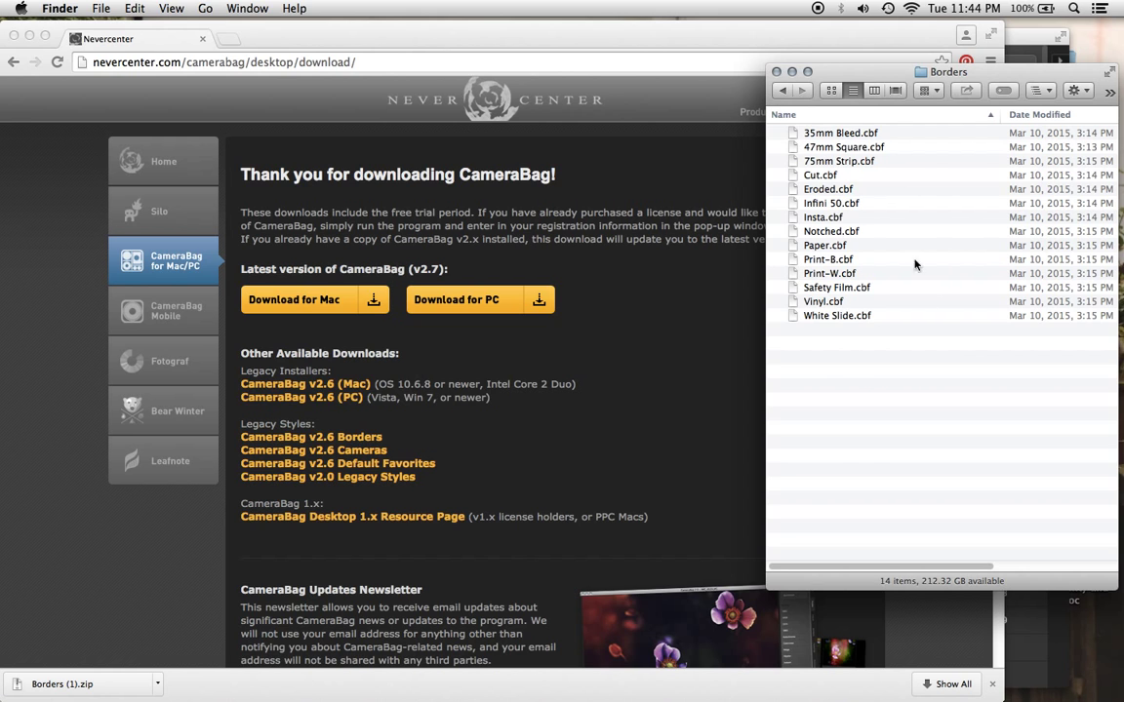
pyautogui.click(780, 91)
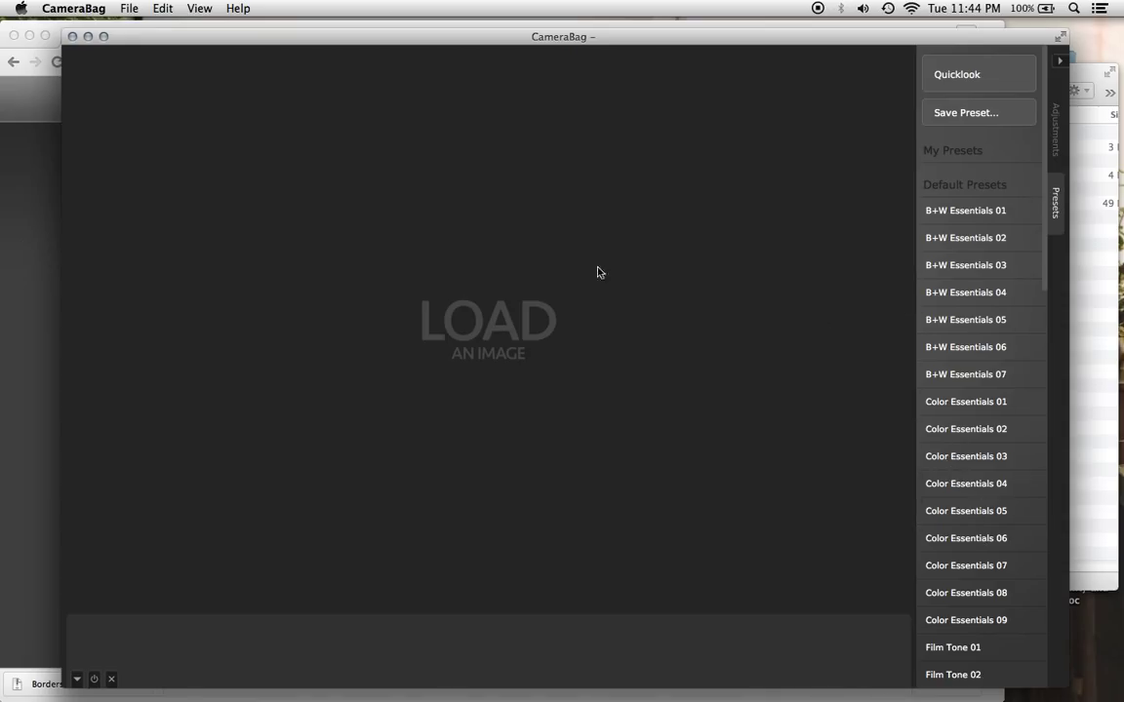
# Step: Reveal CameraBag's Presets folder in Finder, which contains only Default Presets
pyautogui.click(128, 8)
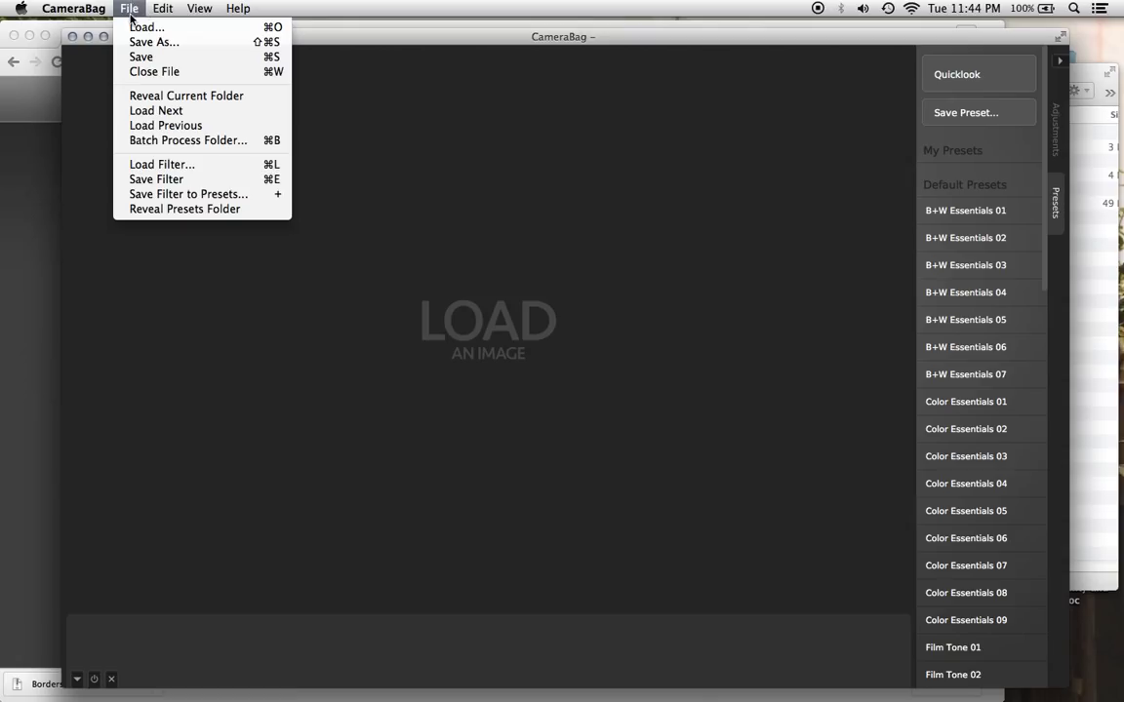
pyautogui.click(177, 211)
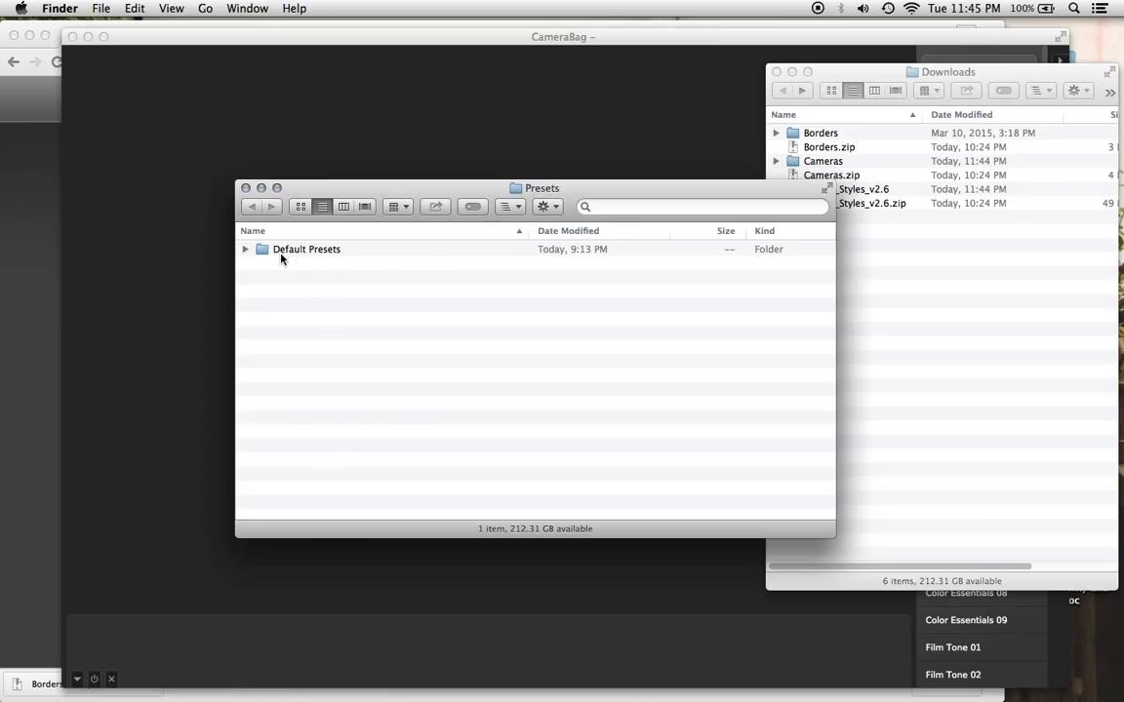
pyautogui.click(589, 144)
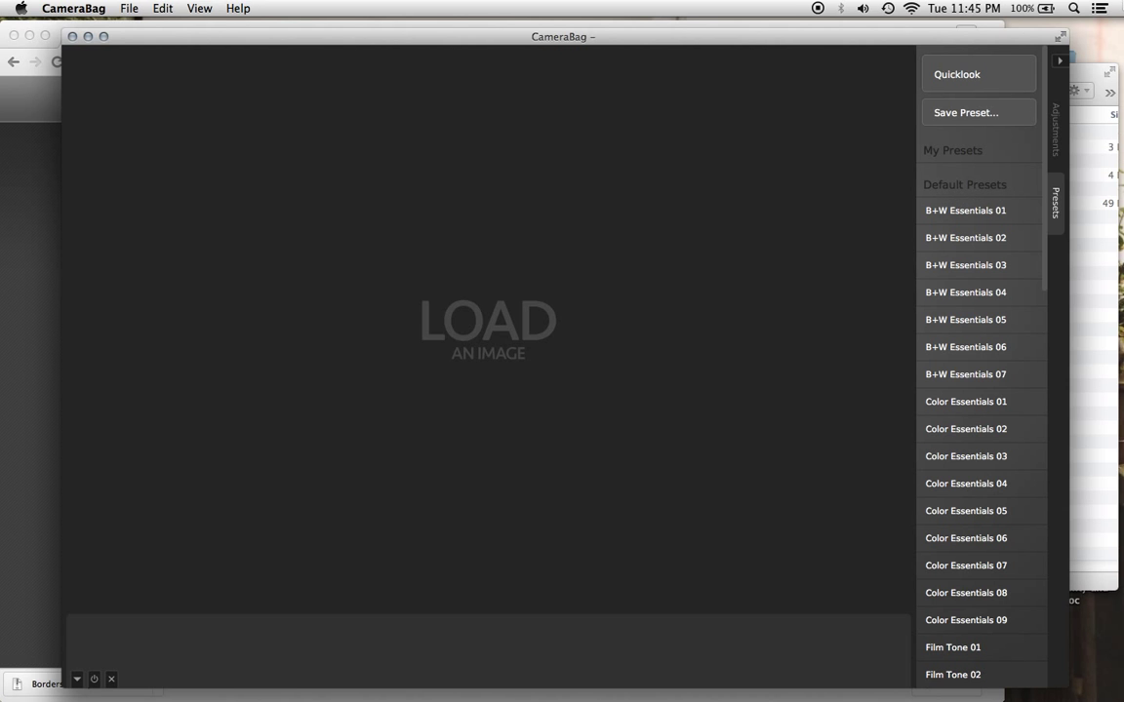
pyautogui.hotkey('ctrl', 'Up')
pyautogui.click(888, 512)
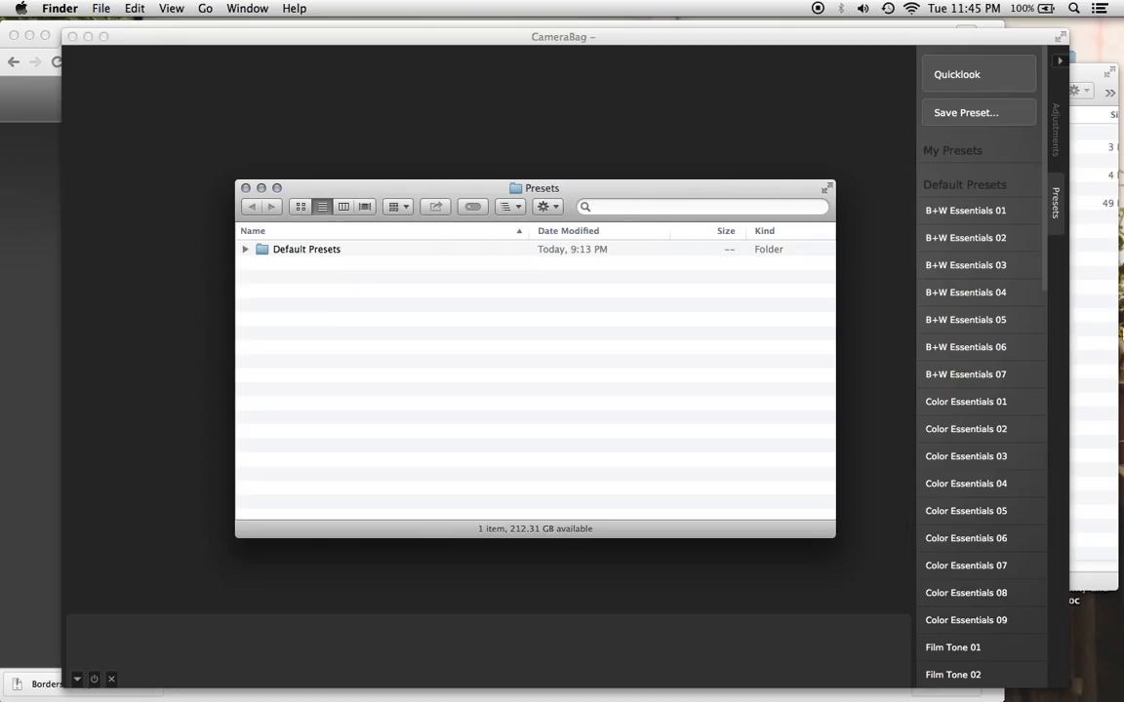
# Step: Move the Borders, Cameras and Legacy_Styles_v2.6 folders from Downloads into the Presets folder
pyautogui.click(1080, 348)
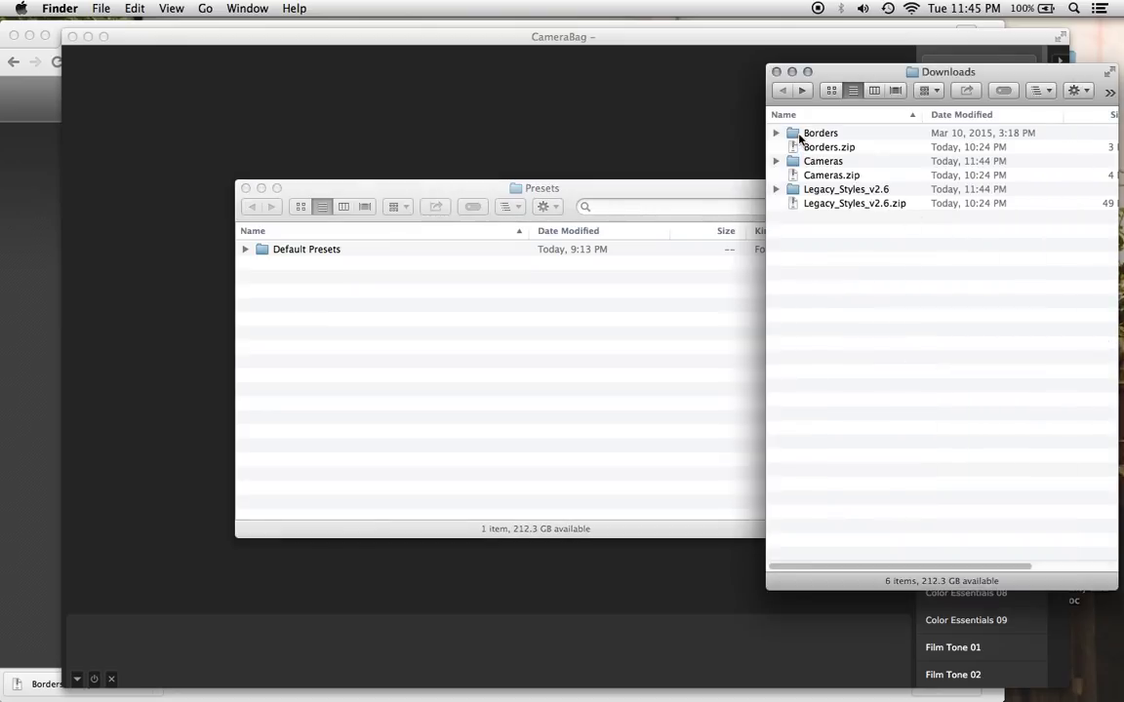
pyautogui.click(799, 137)
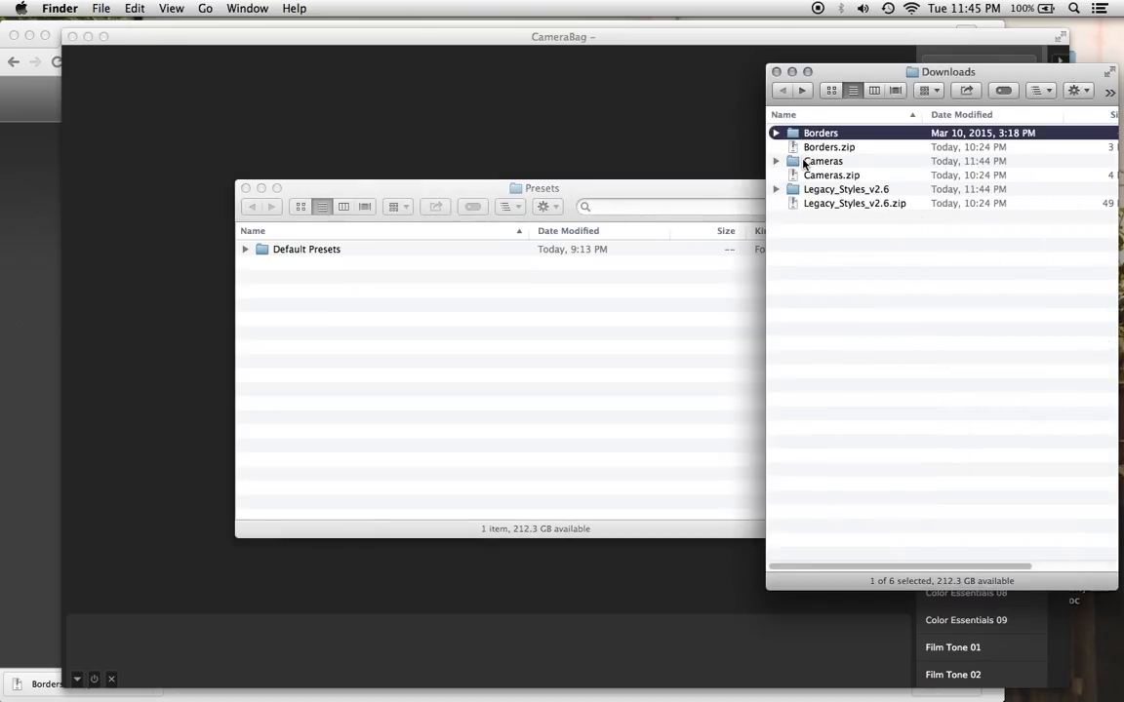
pyautogui.keyDown('super'); pyautogui.click(806, 164); pyautogui.keyUp('super')
pyautogui.keyDown('super'); pyautogui.click(800, 189); pyautogui.keyUp('super')
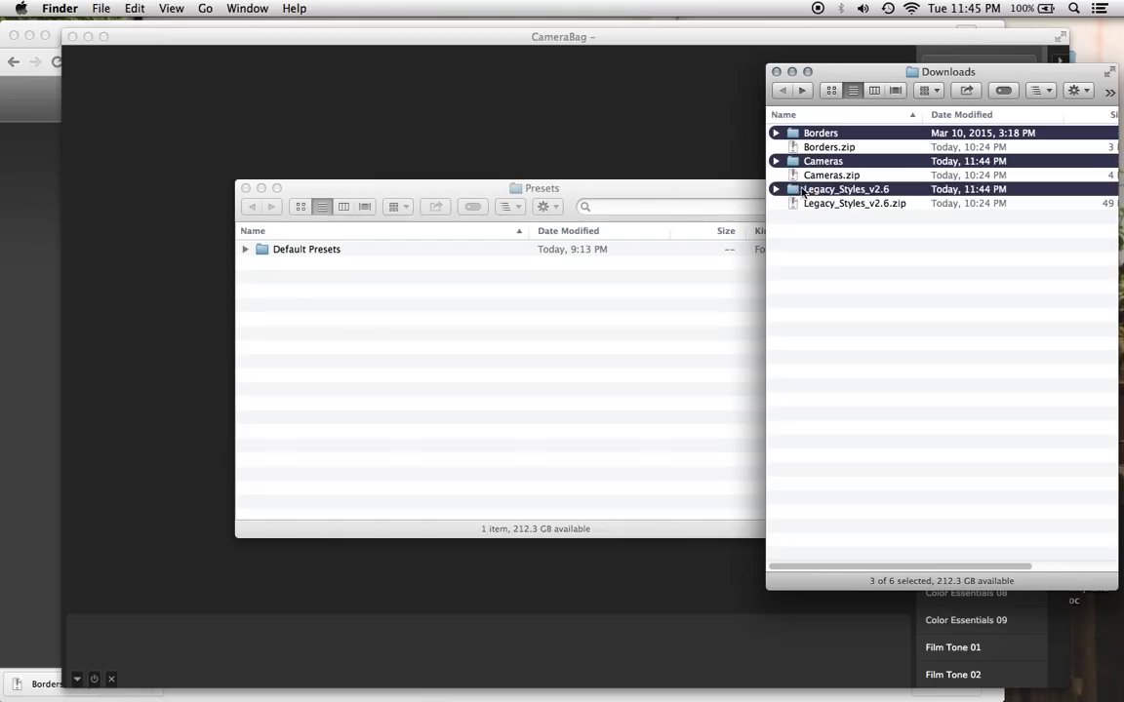
pyautogui.moveTo(800, 189); pyautogui.dragTo(326, 372)
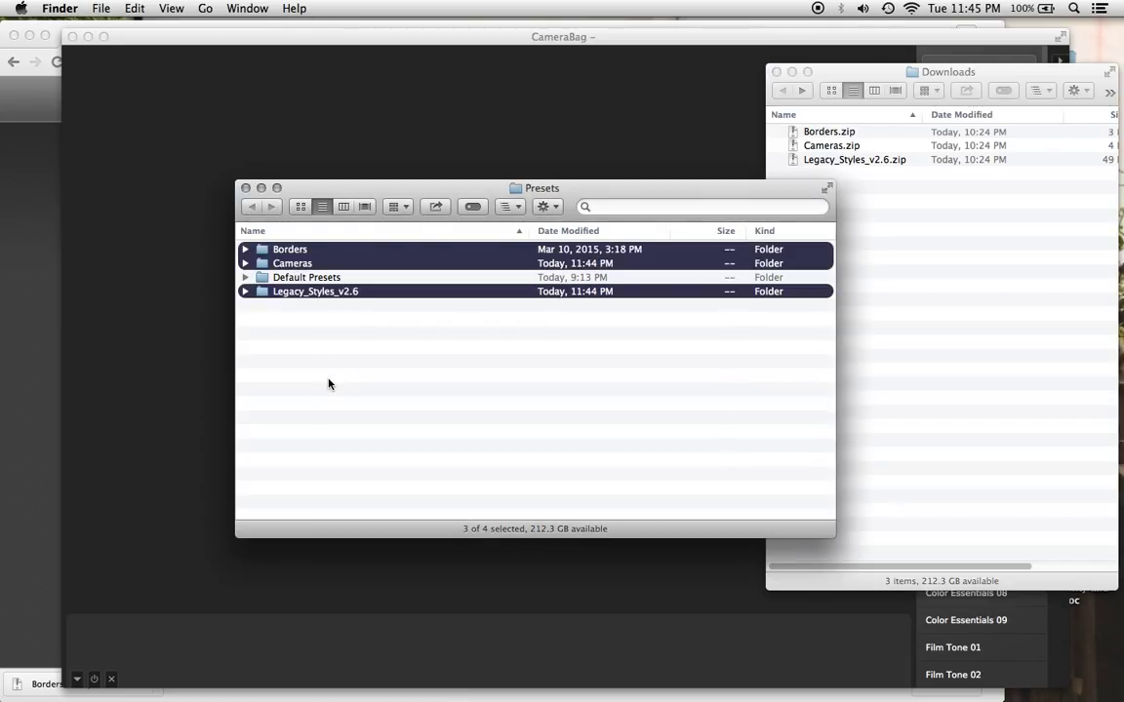
pyautogui.click(478, 76)
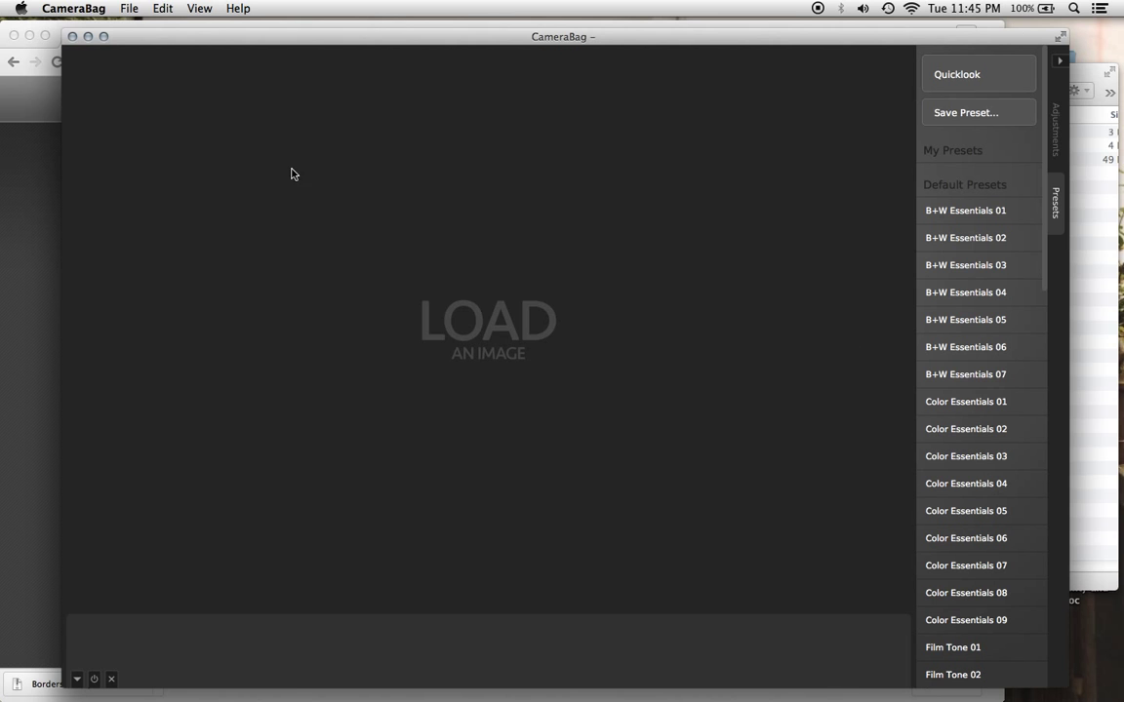
# Step: Quit CameraBag 2 and relaunch it from the Applications folder to load the new presets
pyautogui.press('super+q')
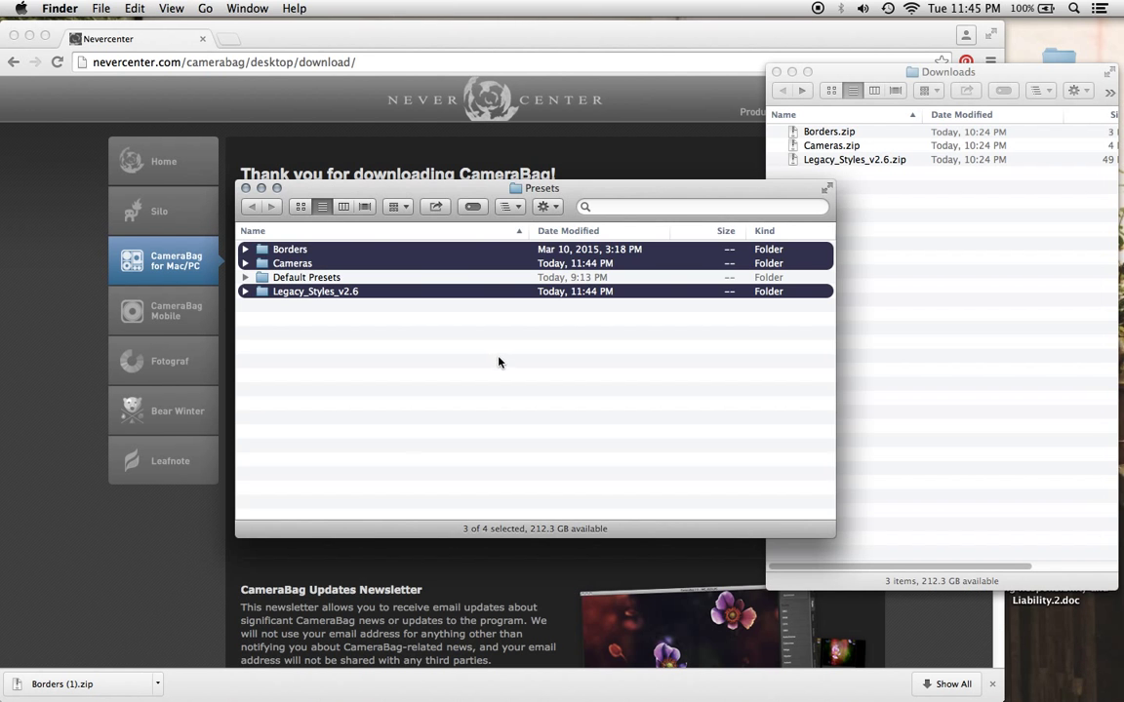
pyautogui.hotkey('ctrl', 'Up')
pyautogui.click(790, 319)
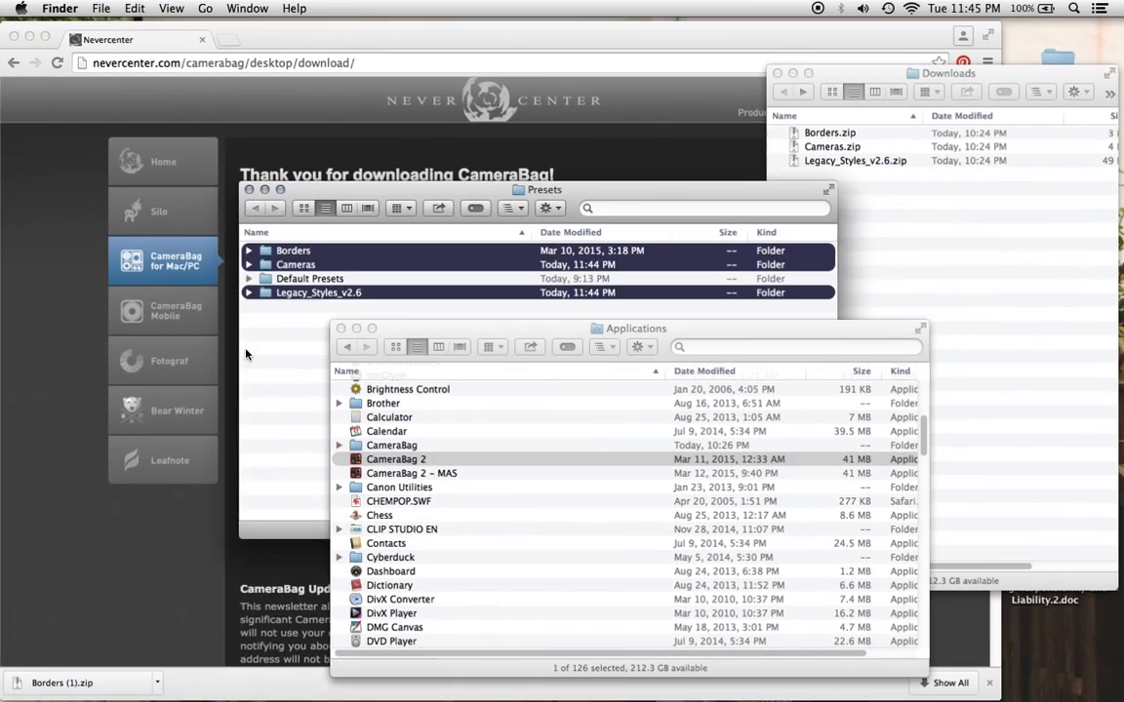
pyautogui.doubleClick(361, 463)
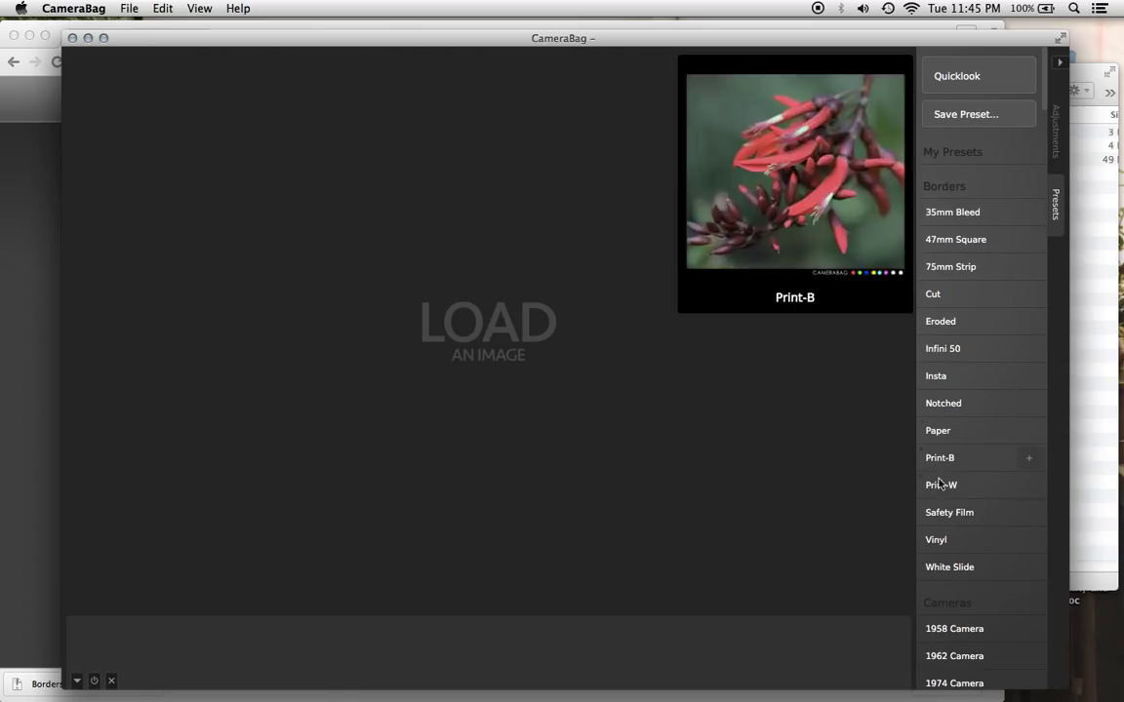
# Step: Scroll the preset list to the new Borders and Cameras presets, then return to the Finder Presets window
pyautogui.scroll(-5, 966, 644)
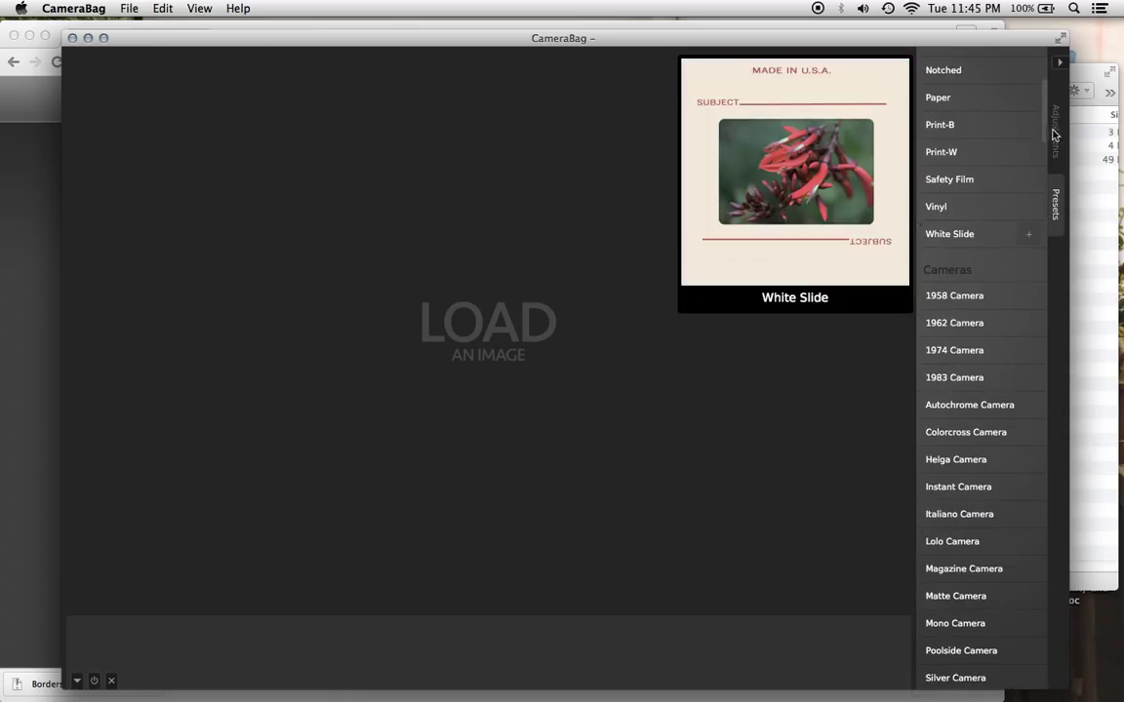
pyautogui.moveTo(1051, 138); pyautogui.dragTo(1065, 76)
pyautogui.hotkey('ctrl', 'Up')
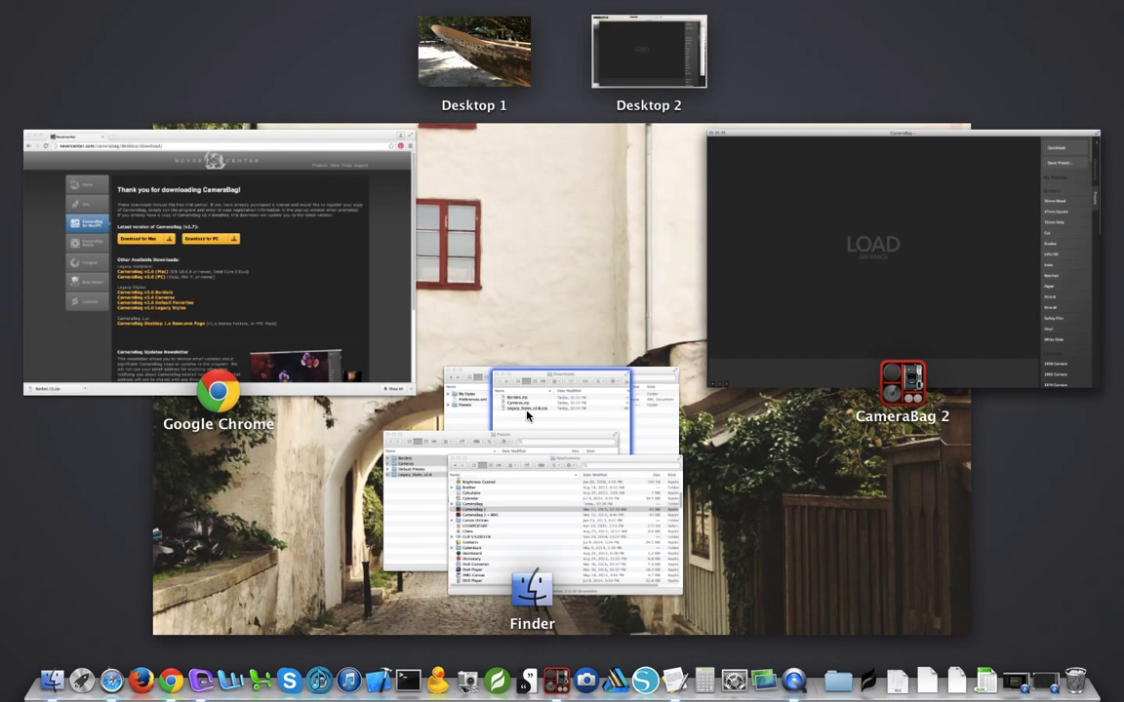
pyautogui.click(417, 546)
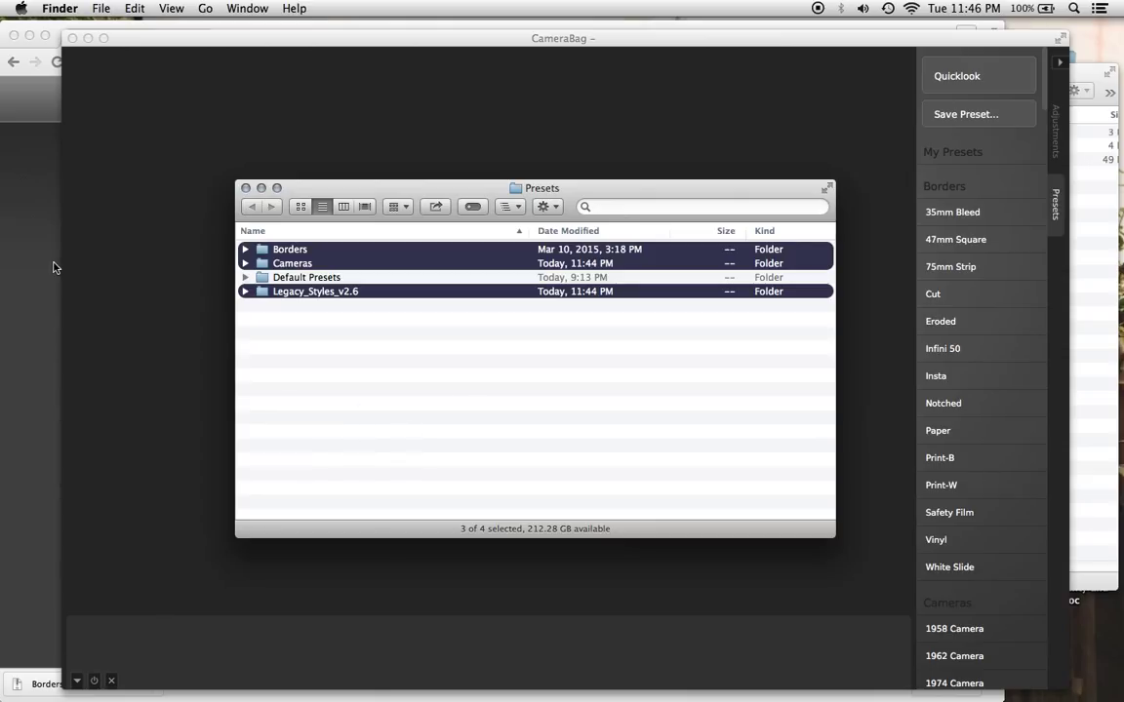
# Step: Deselect the three folders and reveal the Presets folder again from CameraBag's File menu
pyautogui.click(499, 426)
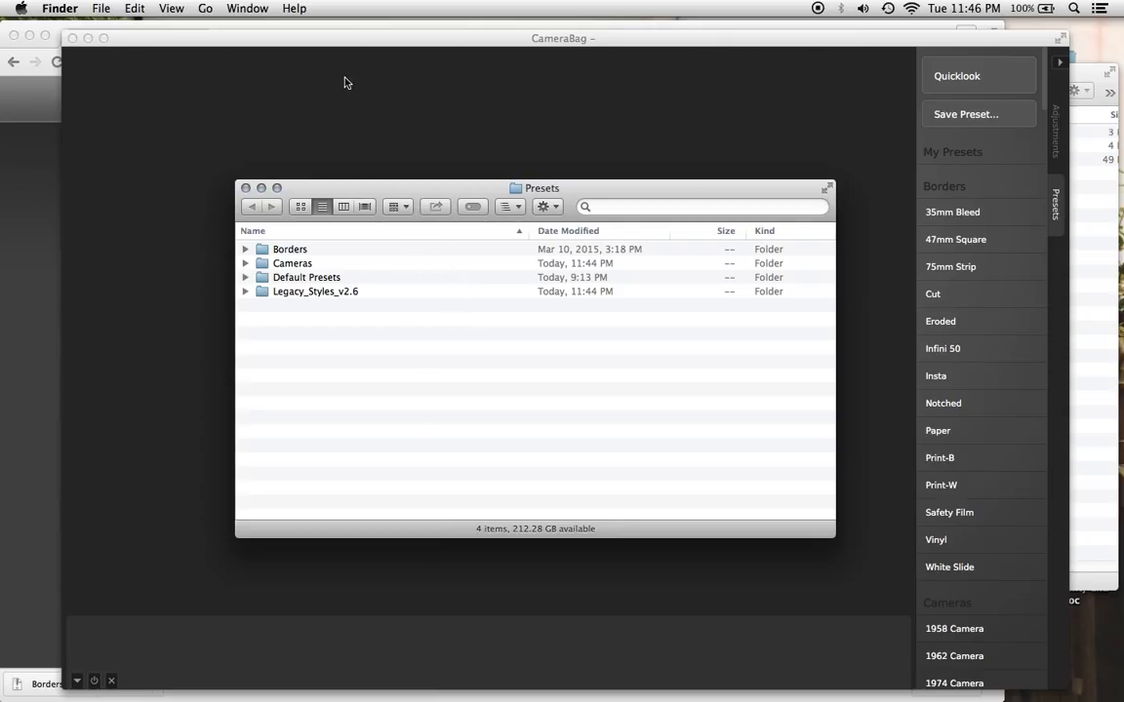
pyautogui.click(357, 132)
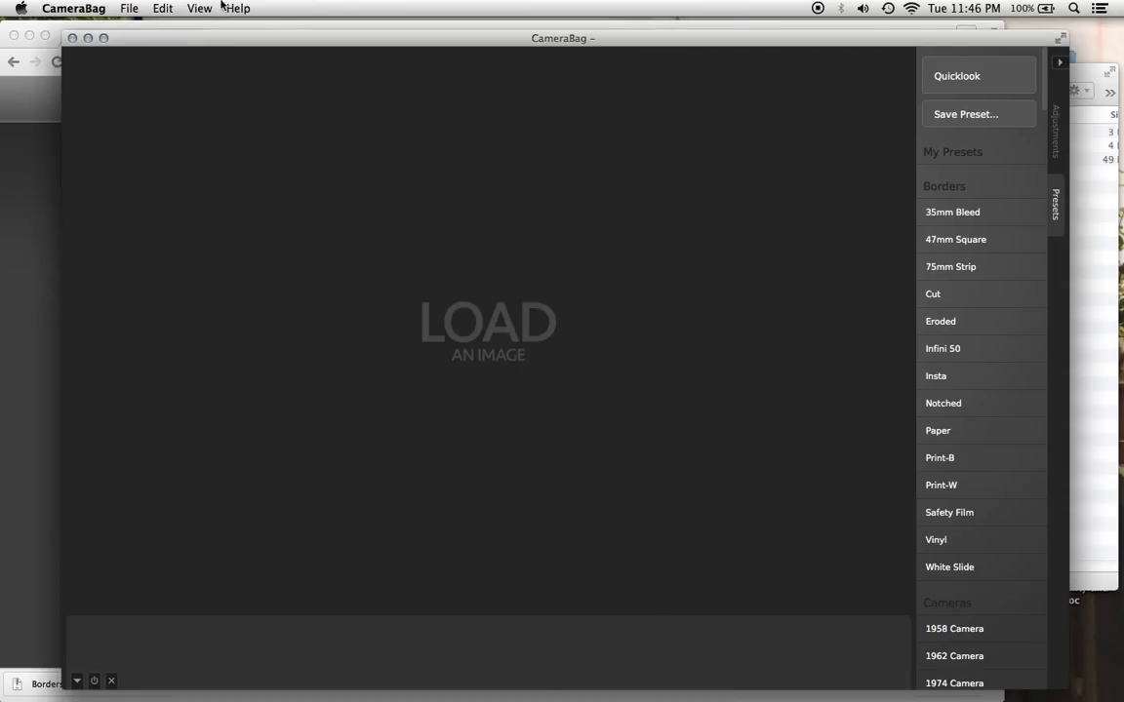
pyautogui.click(129, 7)
pyautogui.click(163, 209)
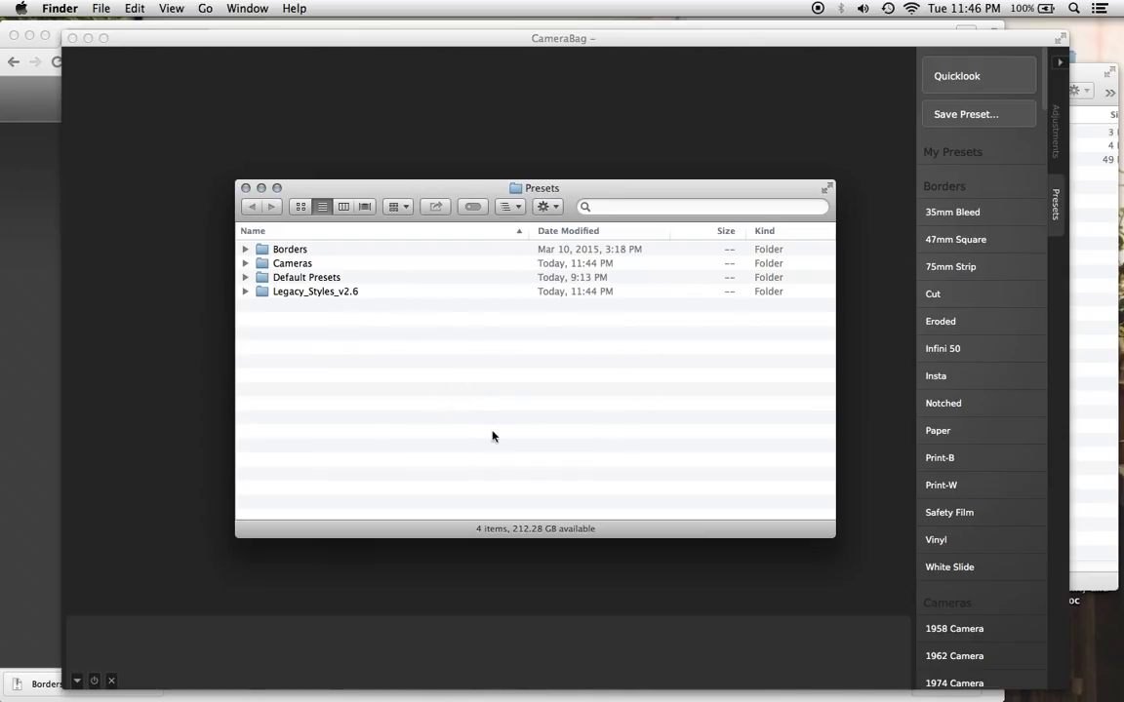
# Step: Move My Styles from com.nevercenter.camerabag2 into the Presets folder, then open Presets
pyautogui.keyDown('super'); pyautogui.click(520, 190); pyautogui.keyUp('super')
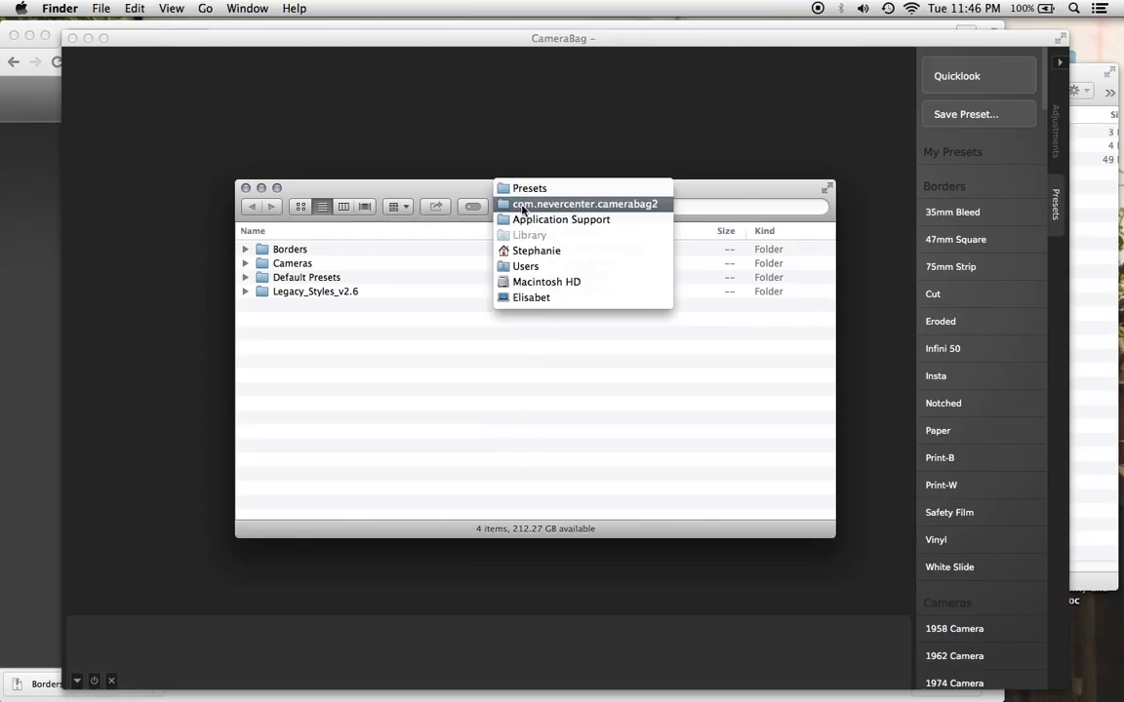
pyautogui.click(521, 207)
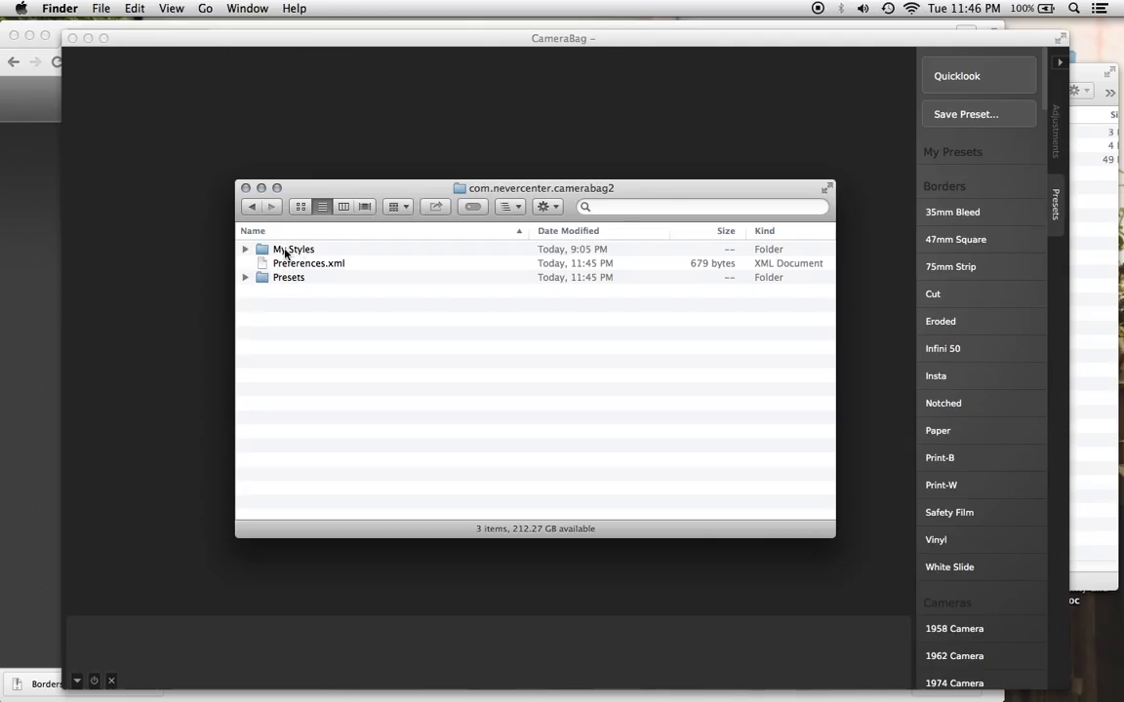
pyautogui.click(284, 252)
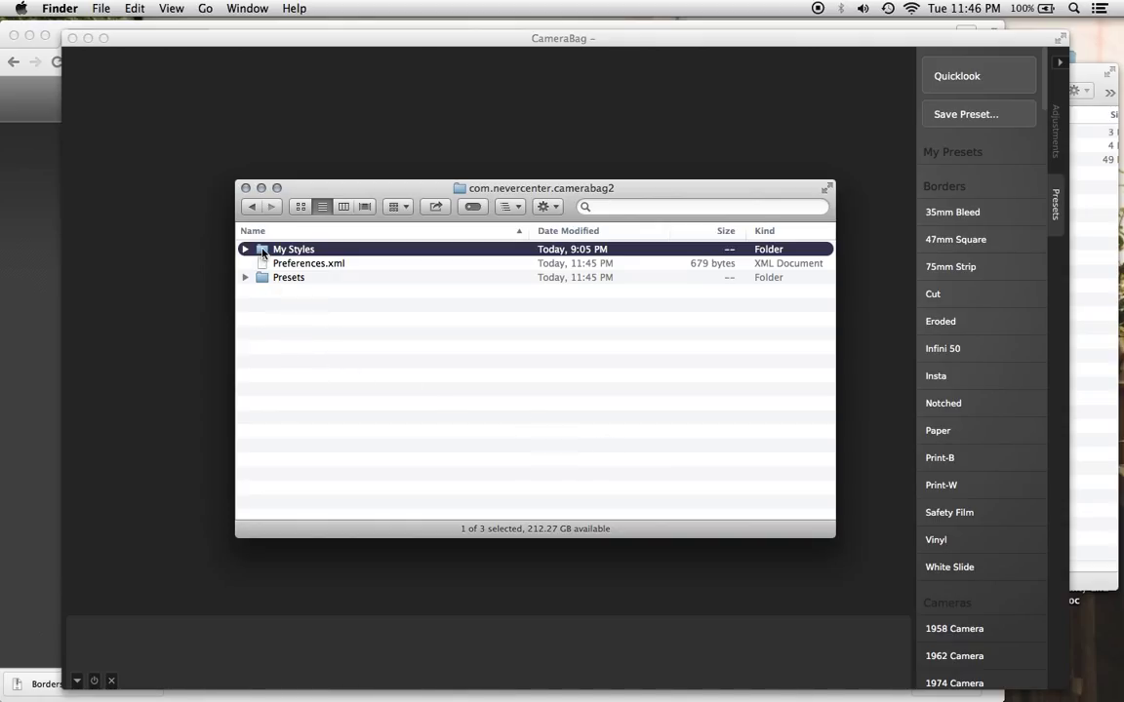
pyautogui.moveTo(262, 251); pyautogui.dragTo(261, 277)
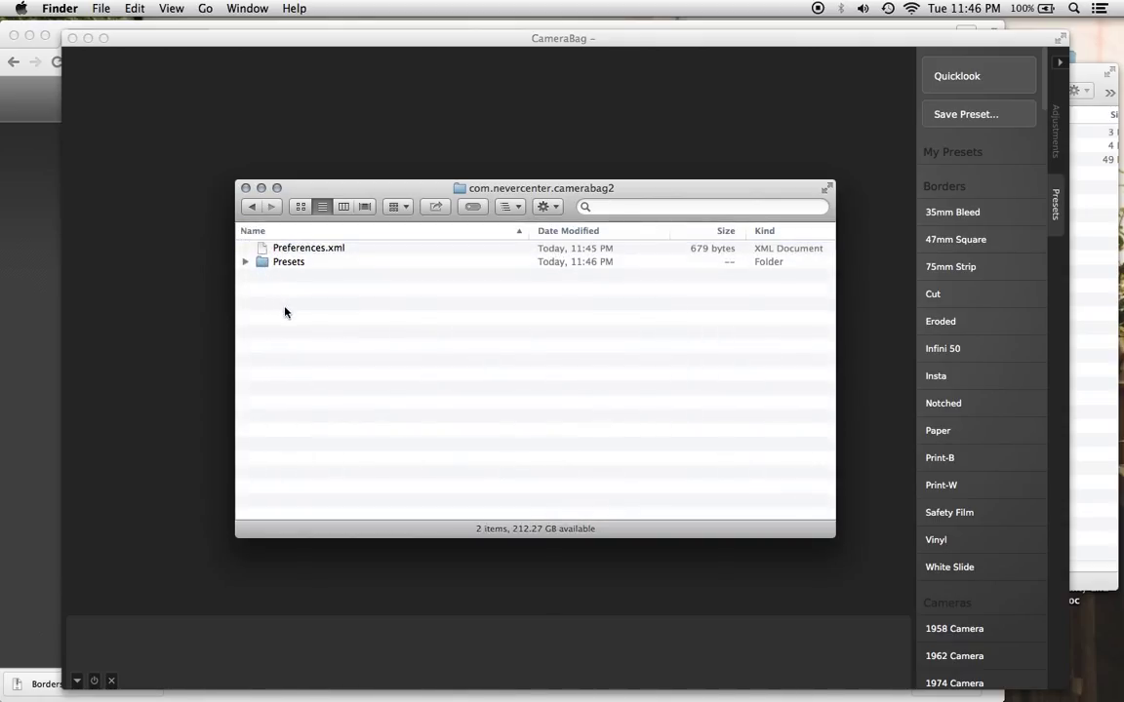
pyautogui.click(262, 264)
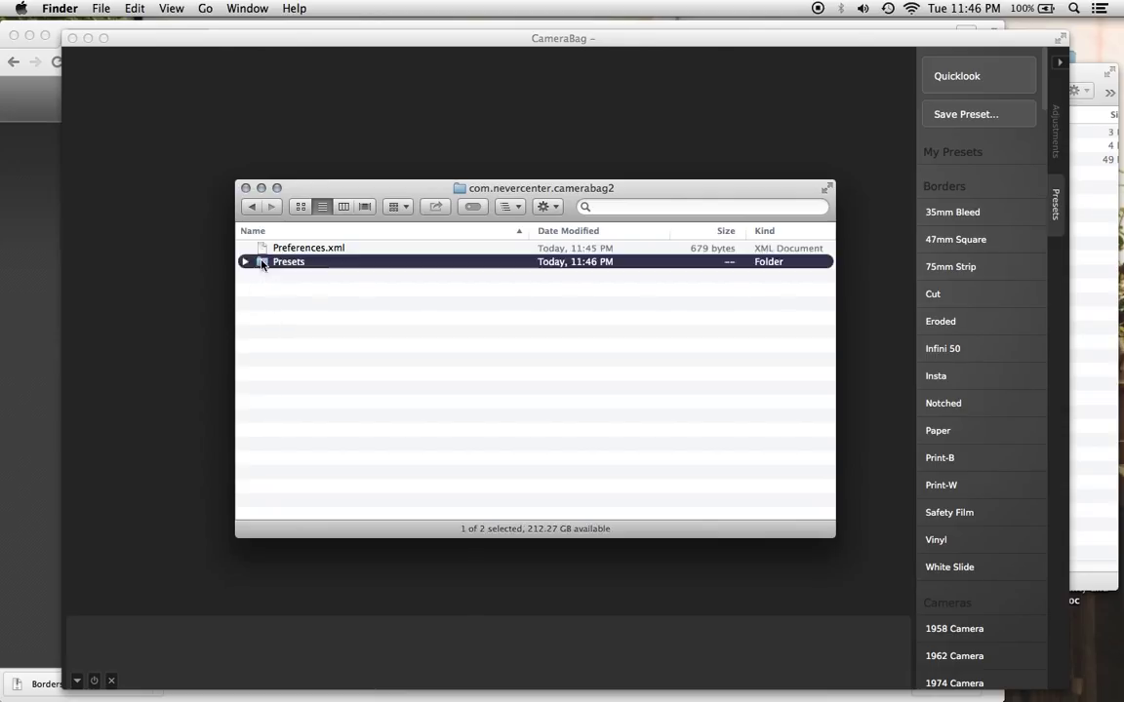
pyautogui.doubleClick(261, 262)
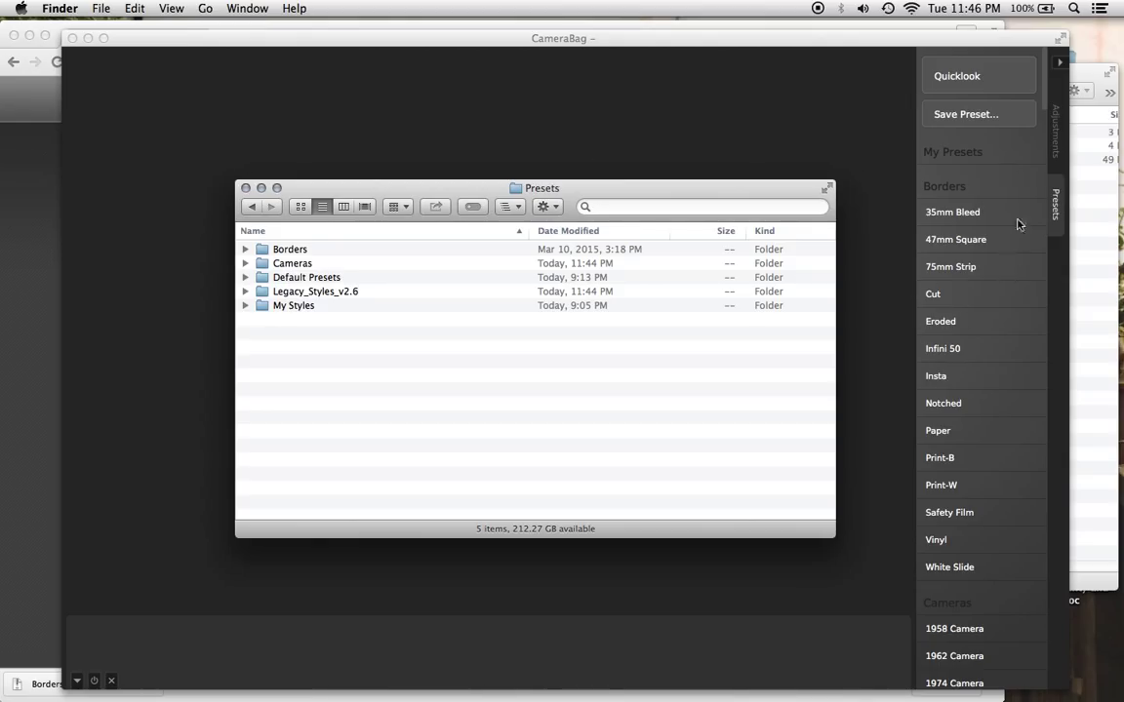
# Step: Quit CameraBag and relaunch CameraBag 2 from the Applications window with Cmd+O
pyautogui.click(476, 150)
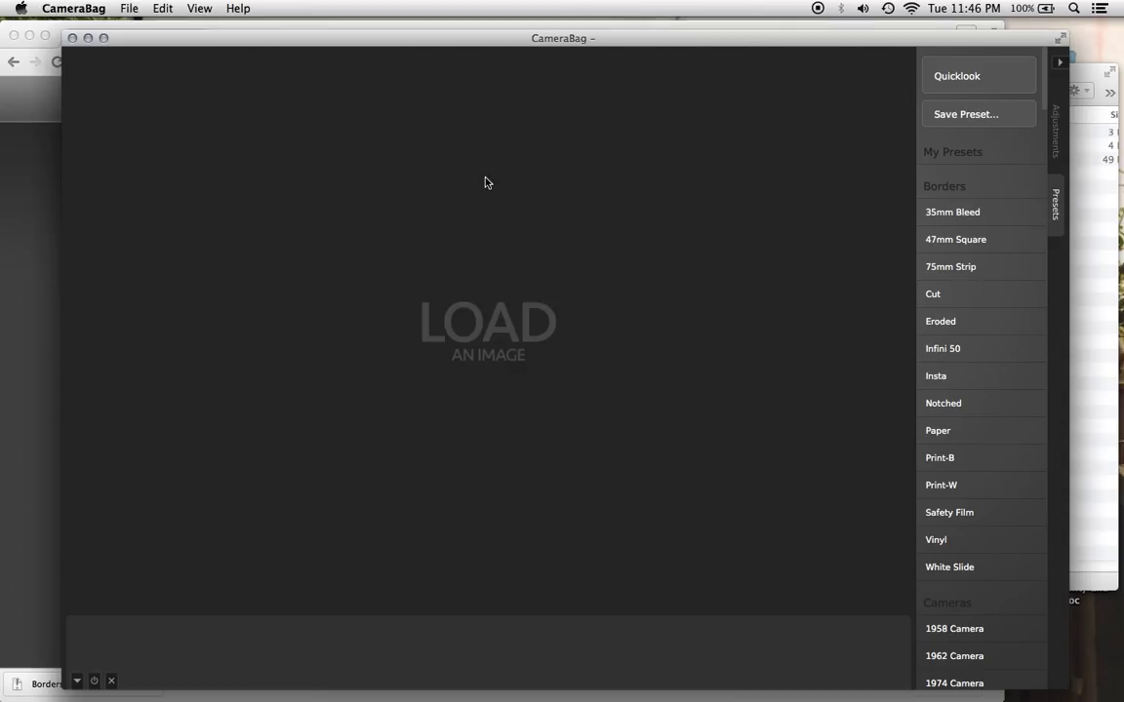
pyautogui.press('cmd+q')
pyautogui.click(519, 369)
pyautogui.click(563, 624)
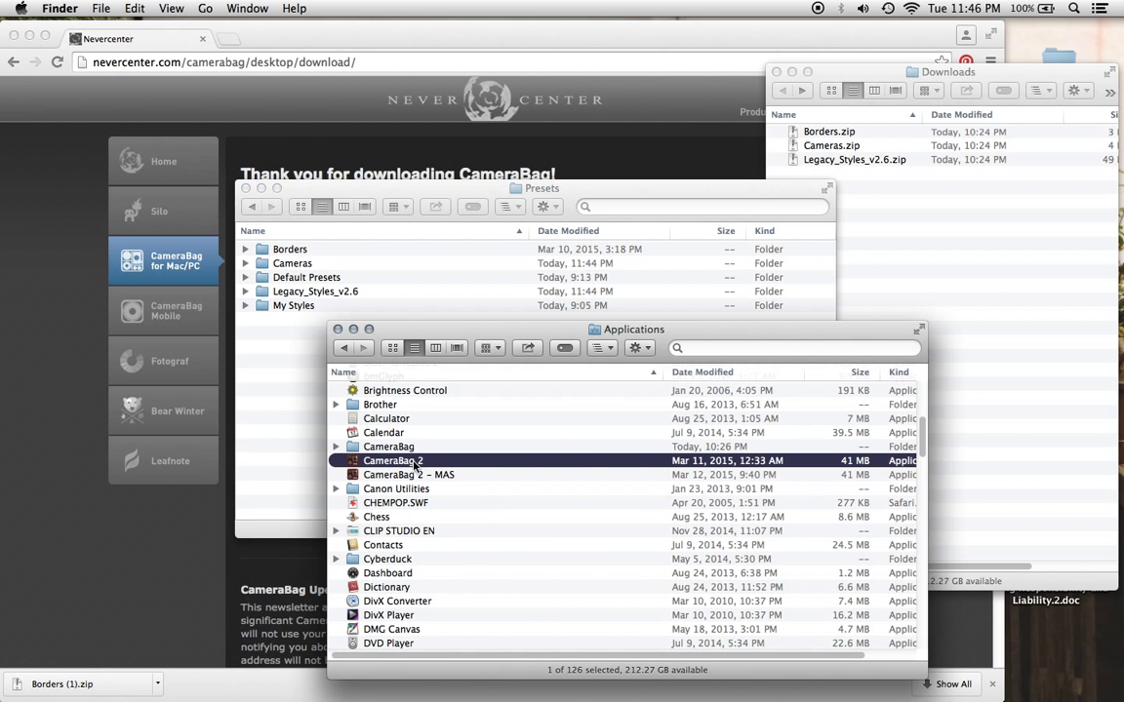
pyautogui.press('super+o')
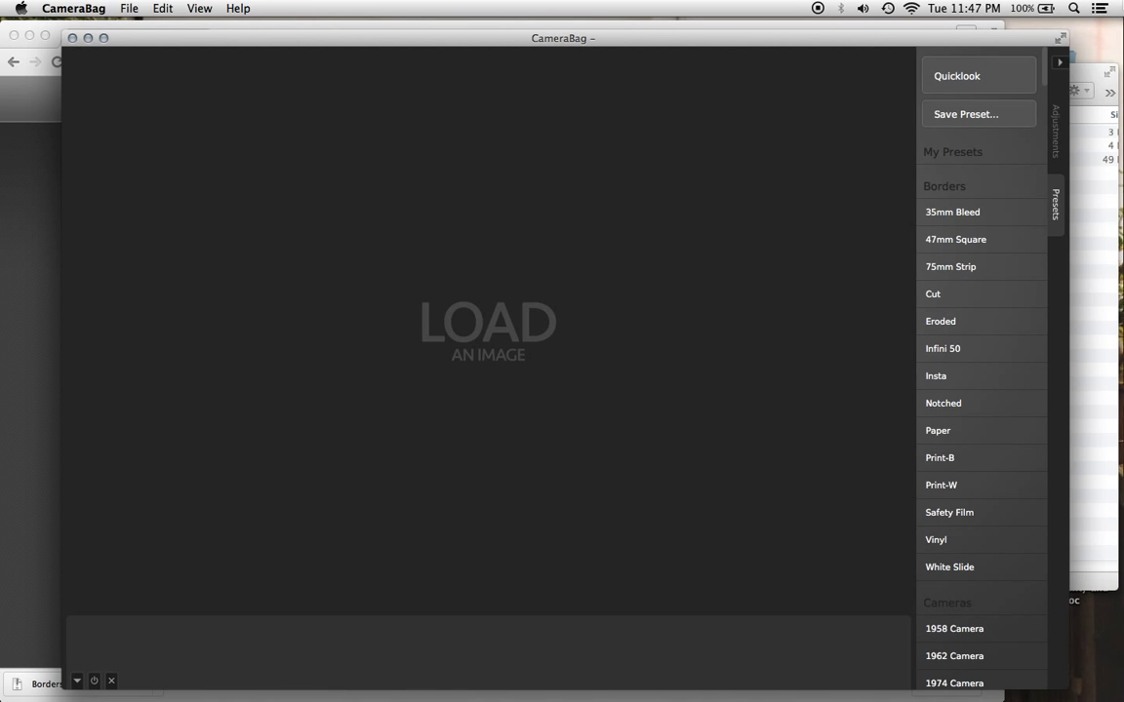
# Step: Select the My Styles folder in the Finder Presets window, then return to CameraBag
pyautogui.hotkey('ctrl', 'Up')
pyautogui.click(382, 491)
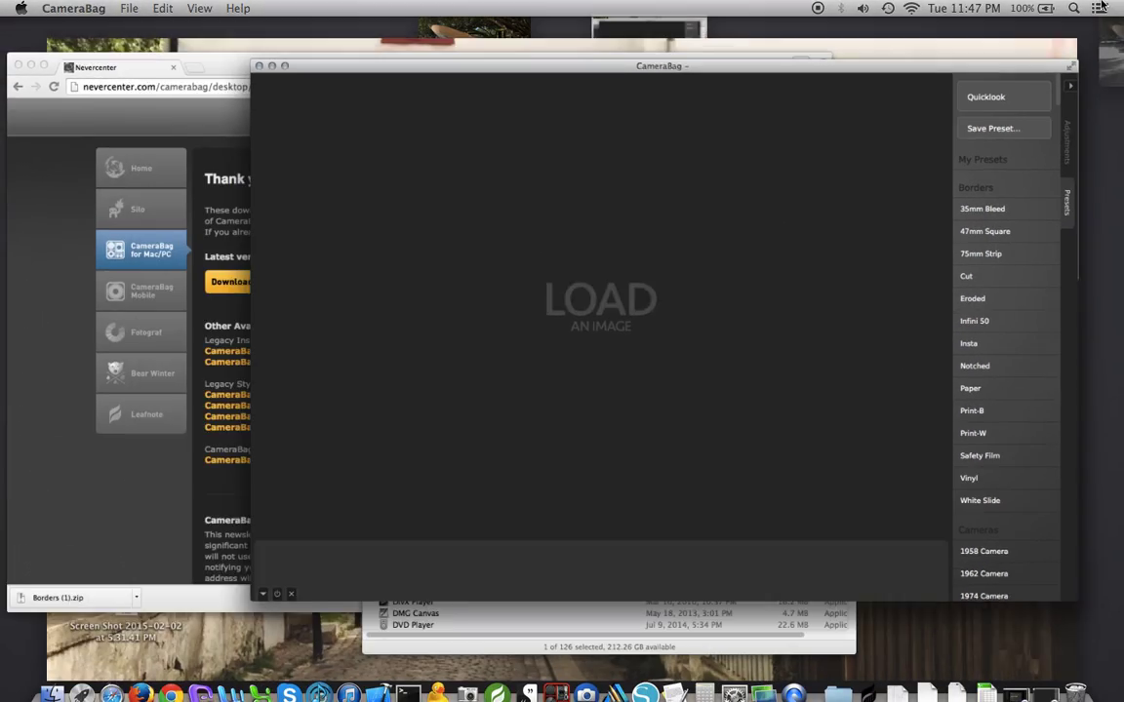
pyautogui.hotkey('ctrl', 'Up')
pyautogui.click(395, 494)
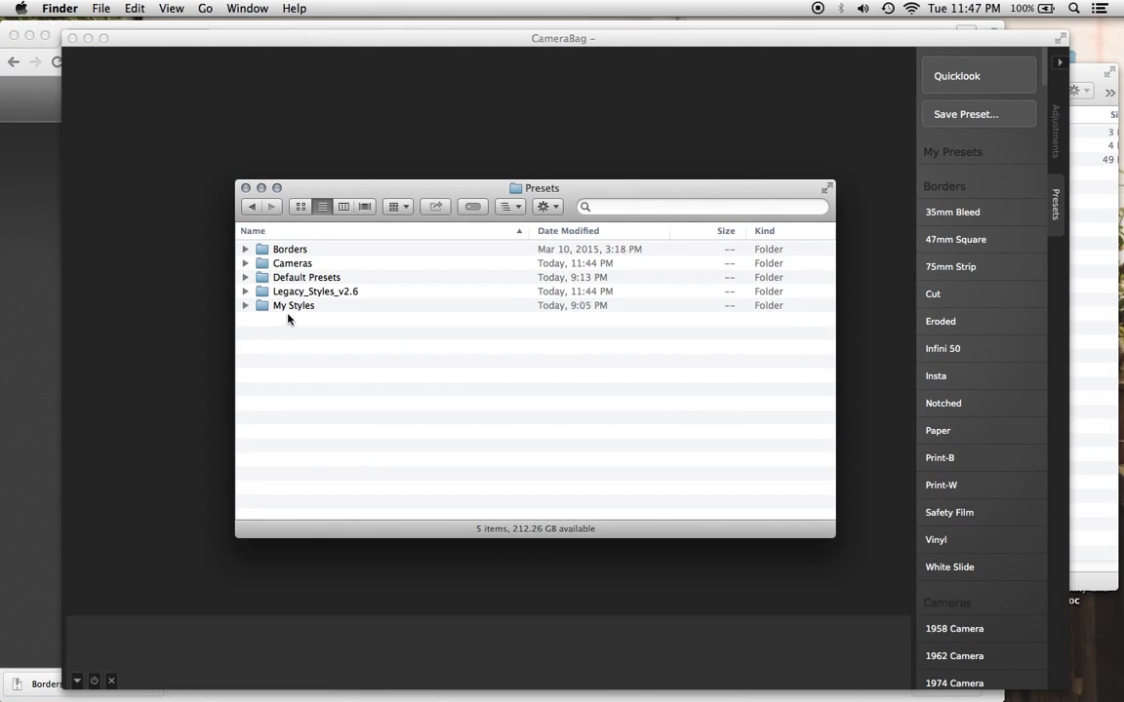
pyautogui.click(289, 306)
pyautogui.click(882, 359)
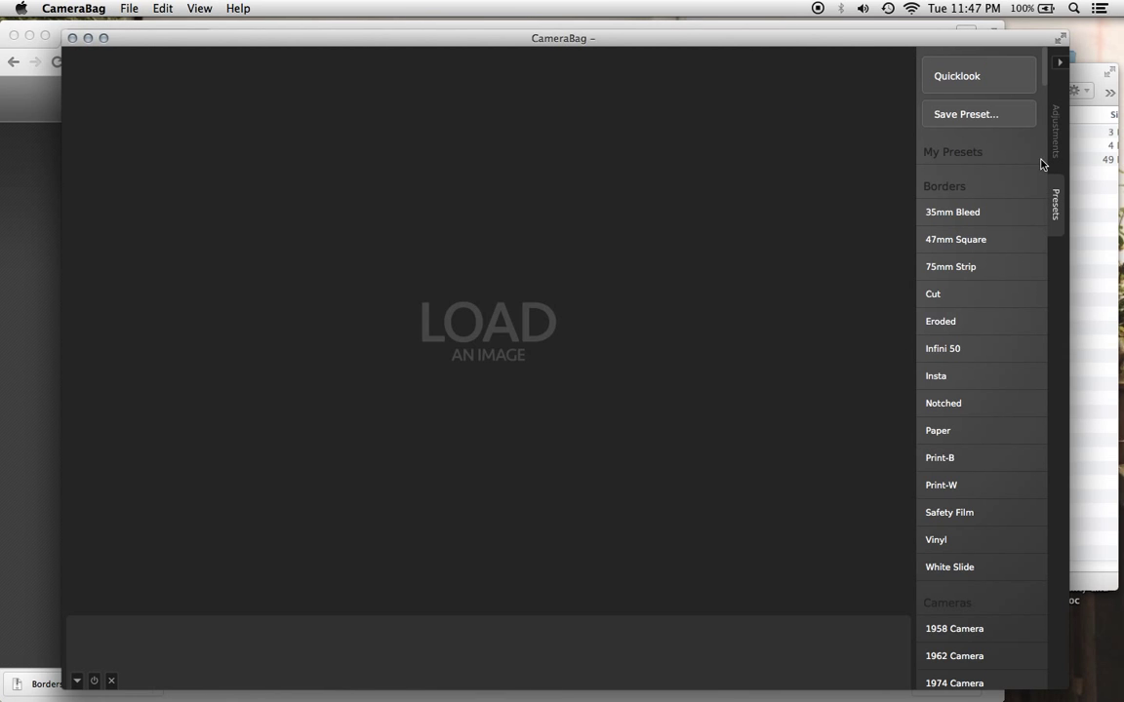
# Step: Scroll the preset list to the bottom to reveal My Styles presets like 1937, 1941 and 1958 Kit
pyautogui.click(1044, 78)
pyautogui.moveTo(1044, 78); pyautogui.dragTo(1035, 469)
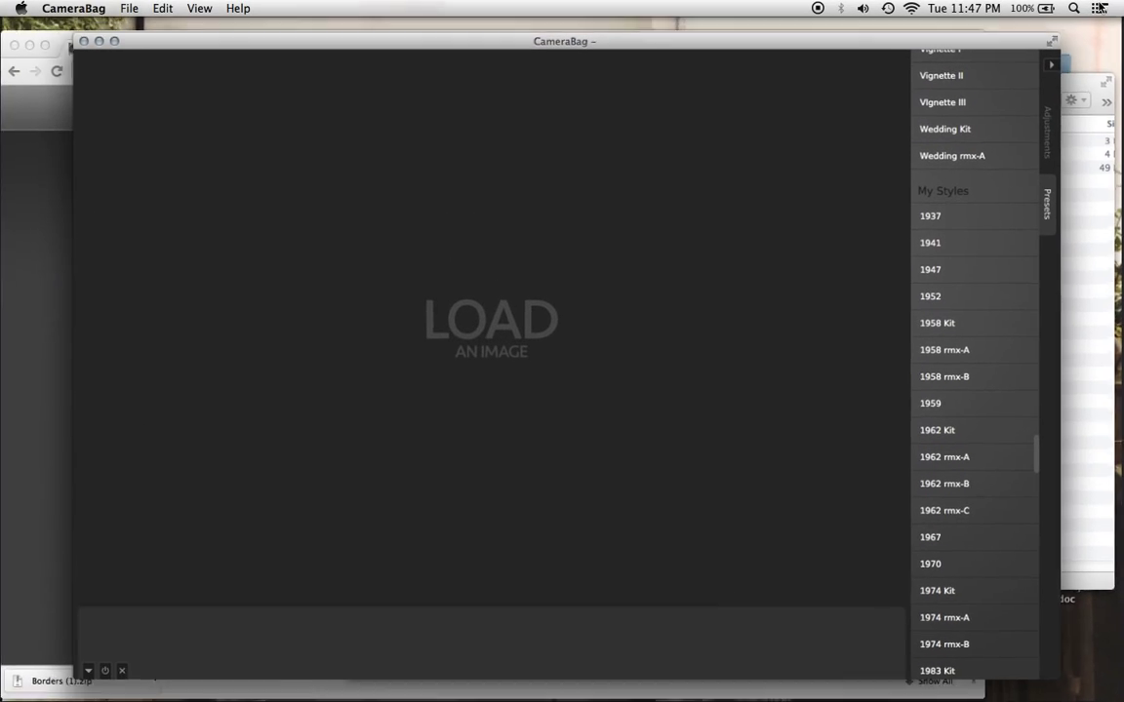
pyautogui.moveTo(1119, 2)
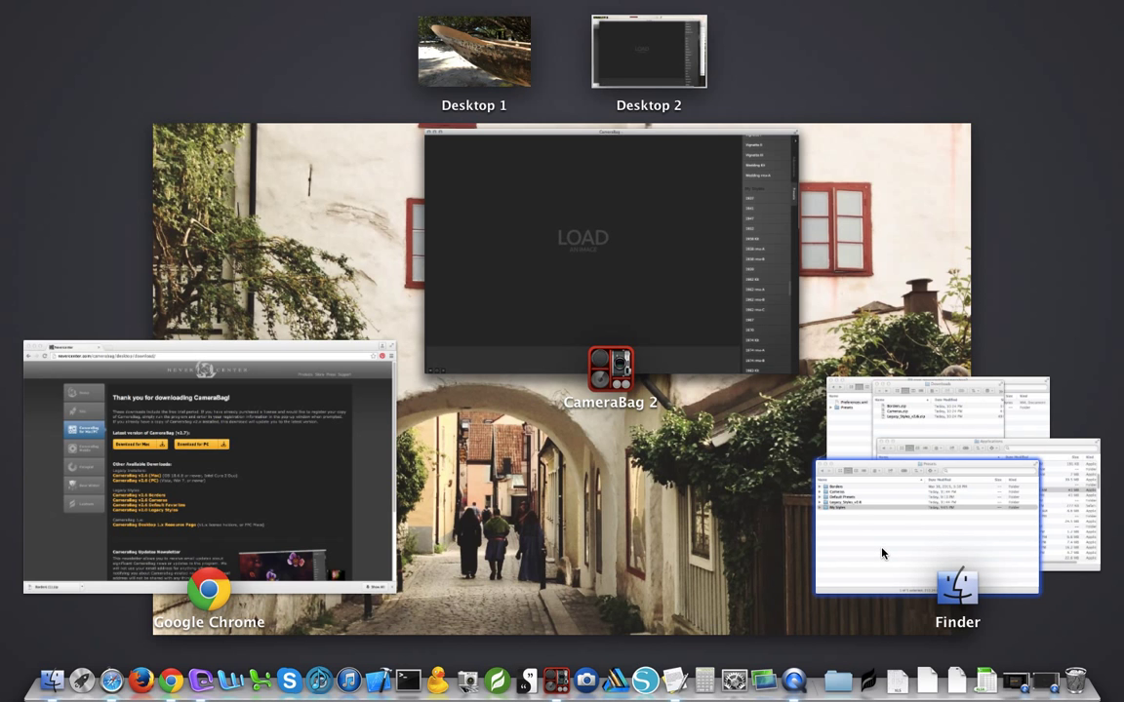
pyautogui.click(881, 553)
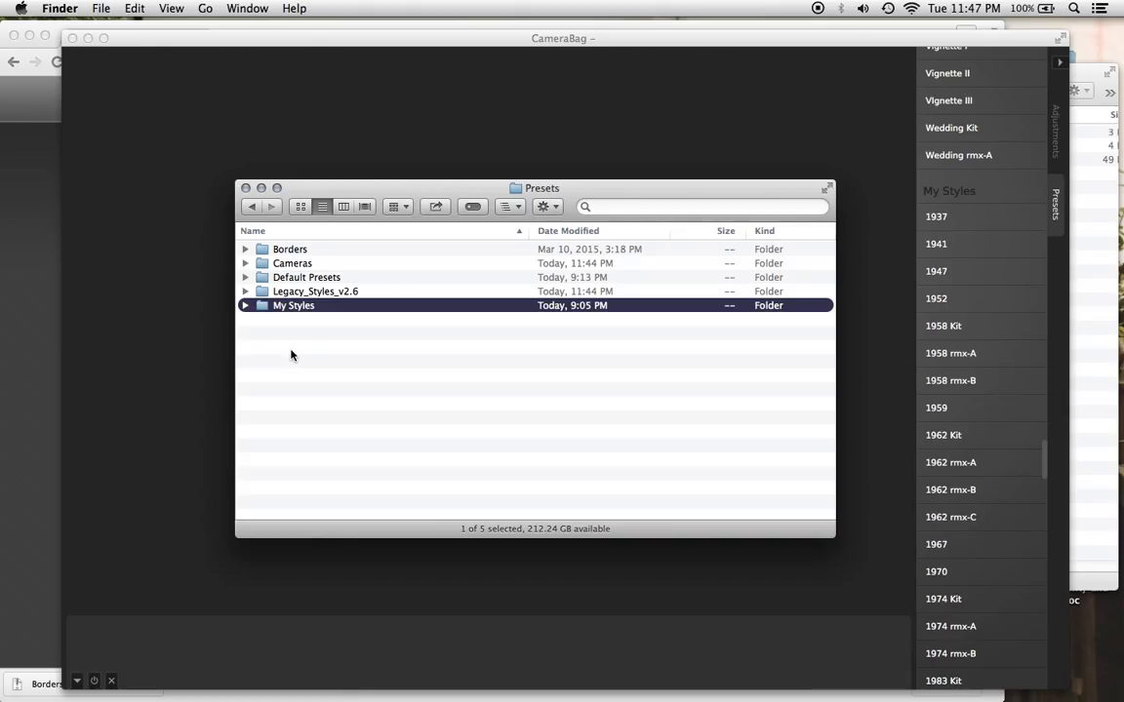
pyautogui.click(244, 305)
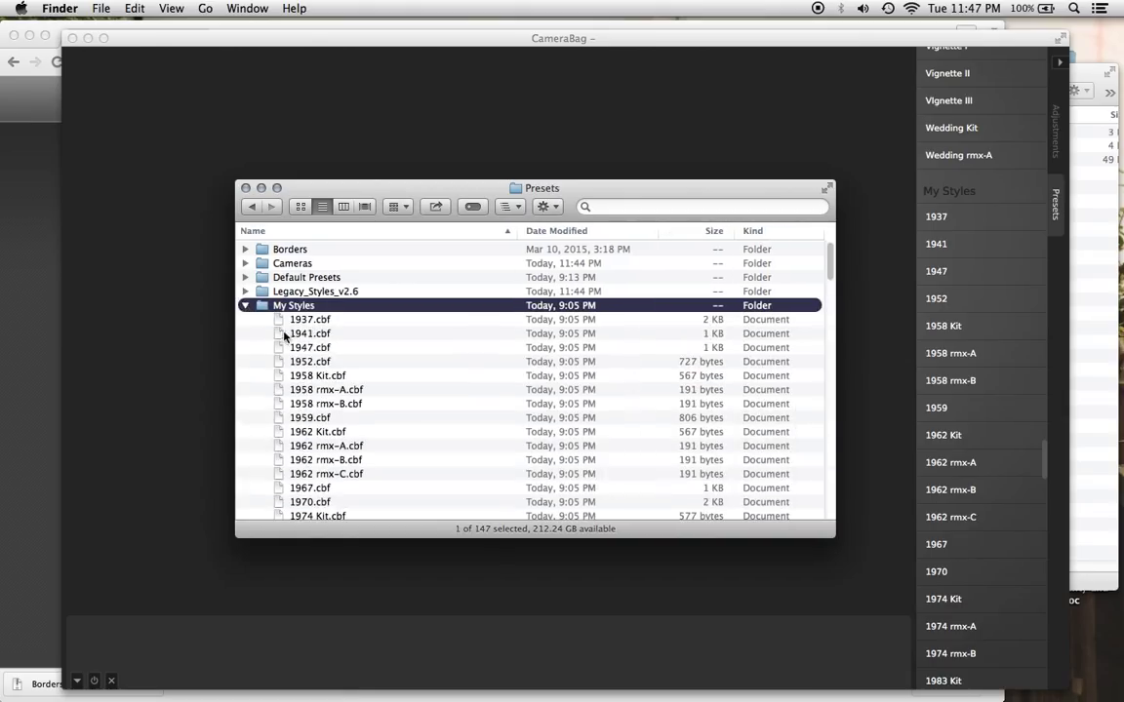
pyautogui.click(273, 320)
pyautogui.click(292, 376)
pyautogui.click(301, 441)
pyautogui.click(301, 331)
pyautogui.click(302, 404)
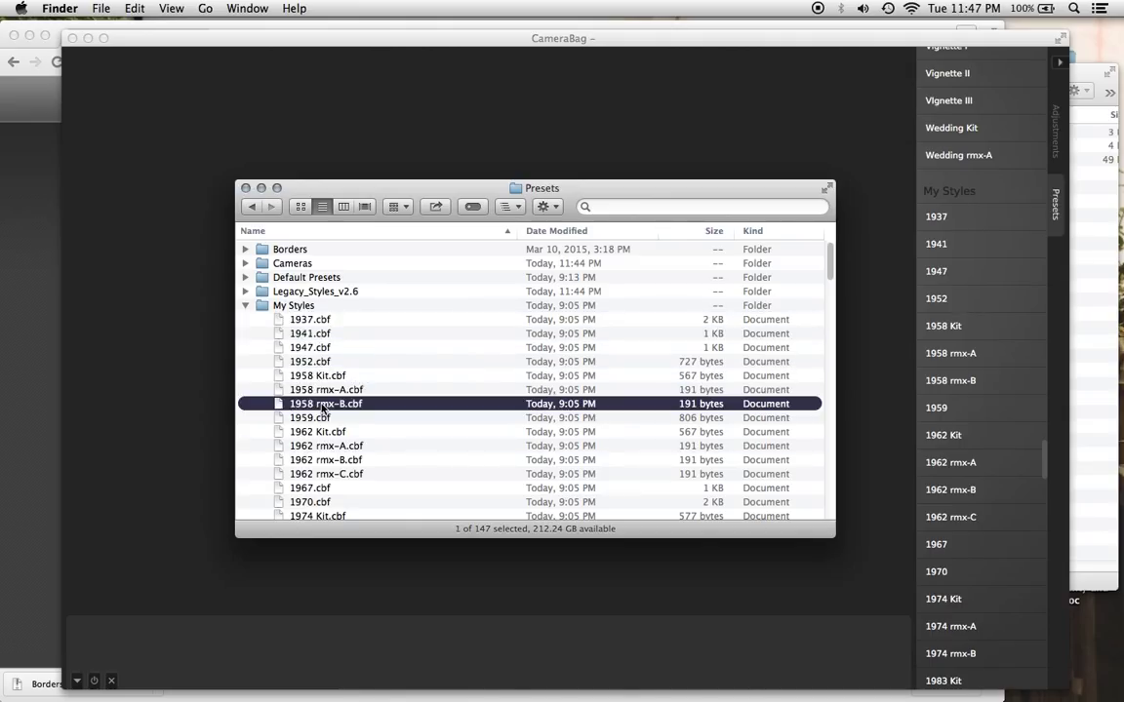
pyautogui.click(246, 306)
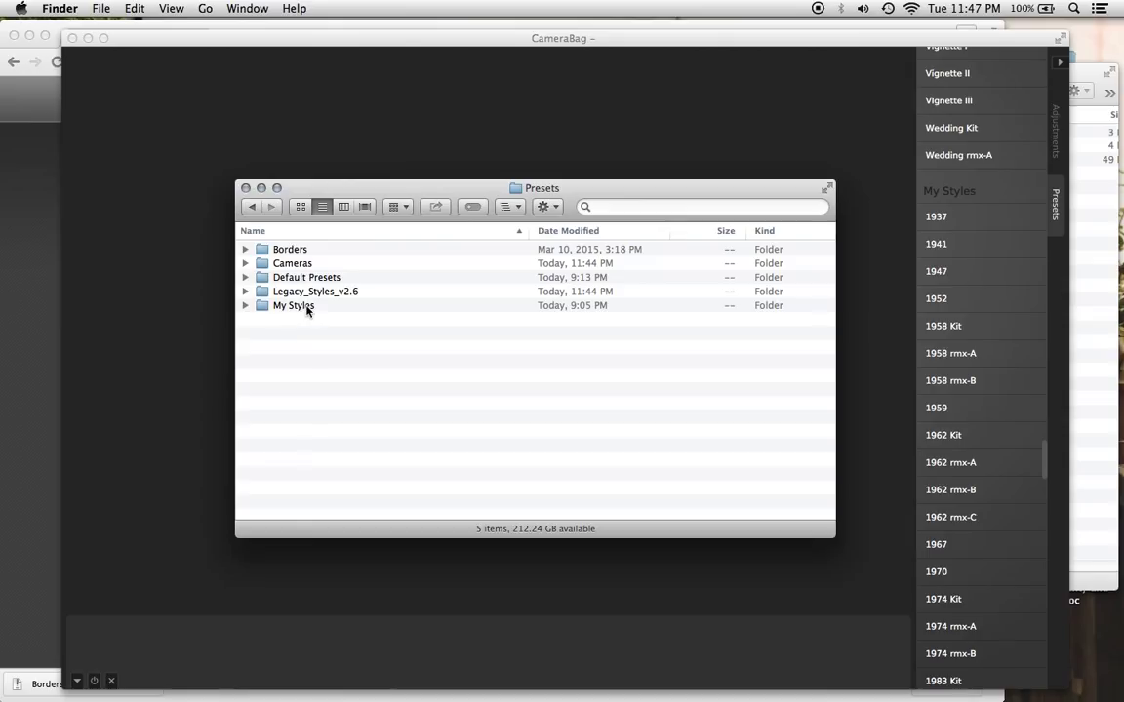
pyautogui.click(134, 225)
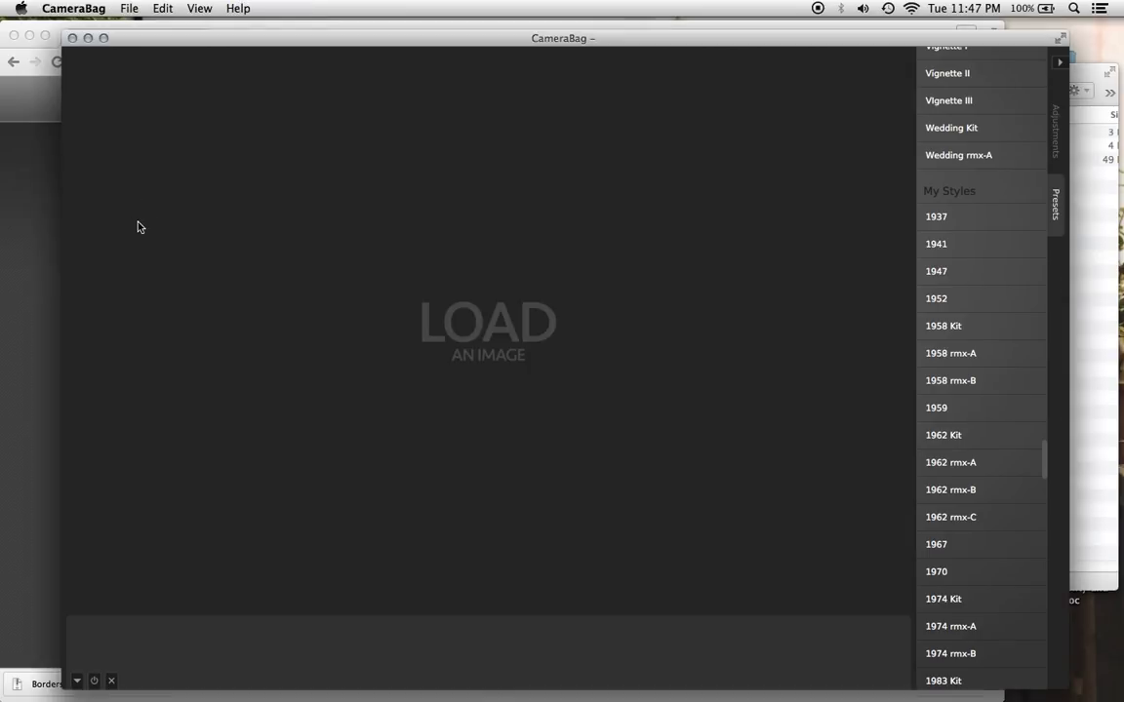